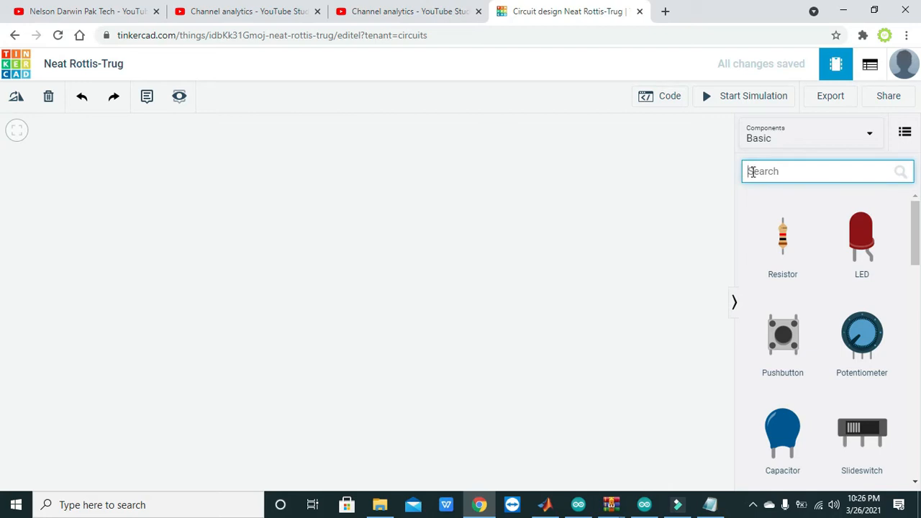
Search the components for relay and place a Relay SPDT near the middle of the empty workplane
type("relay")
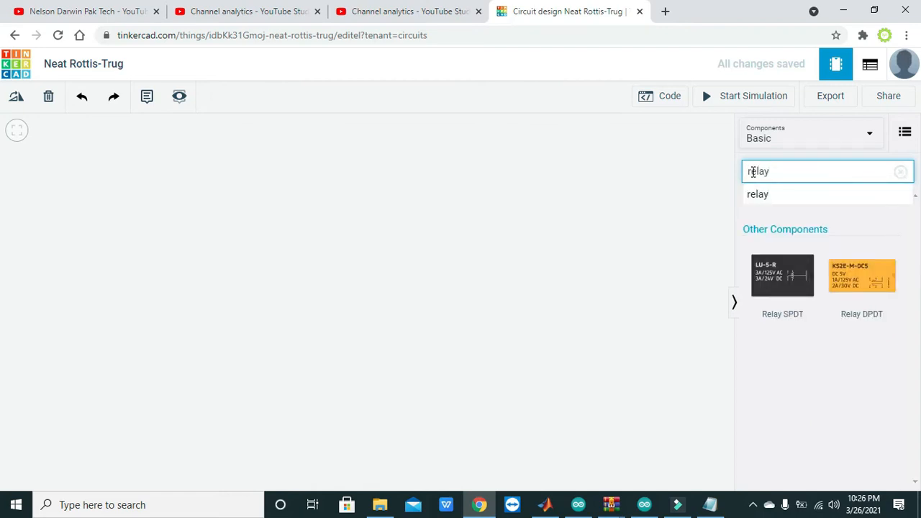
left_click(798, 215)
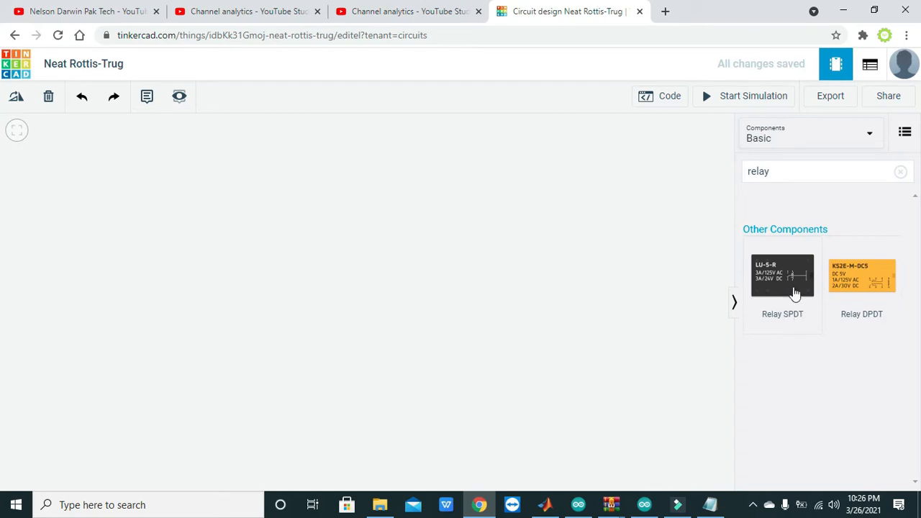
left_click_drag(789, 280, 346, 283)
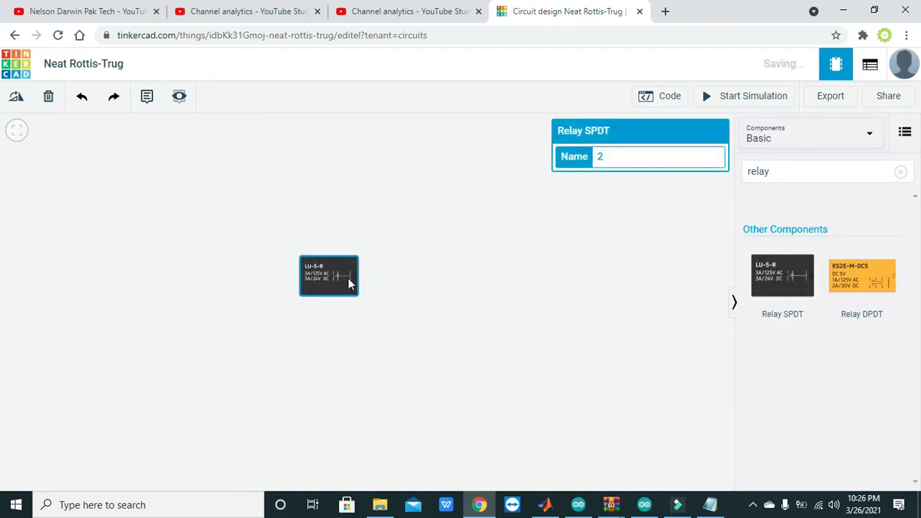
left_click(389, 283)
scroll(441, 307, "up", 3)
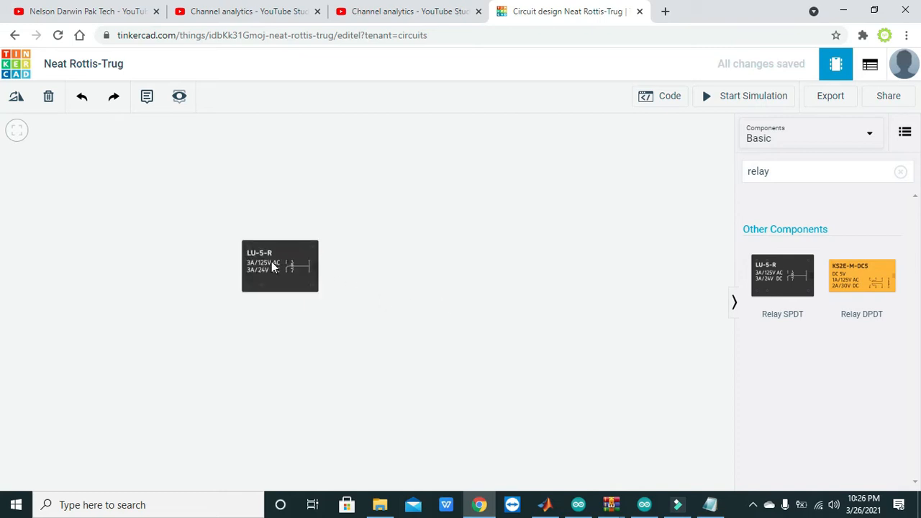
left_click_drag(271, 261, 317, 291)
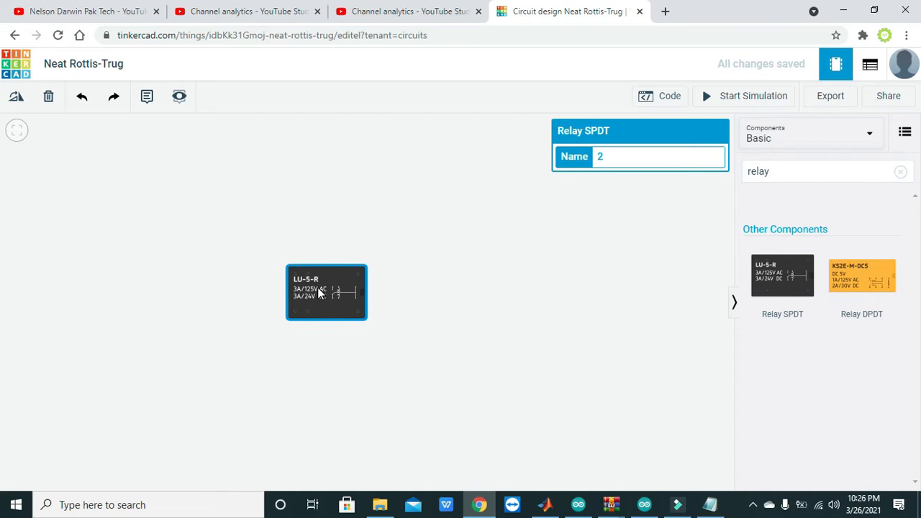
left_click_drag(322, 291, 313, 289)
left_click(441, 310)
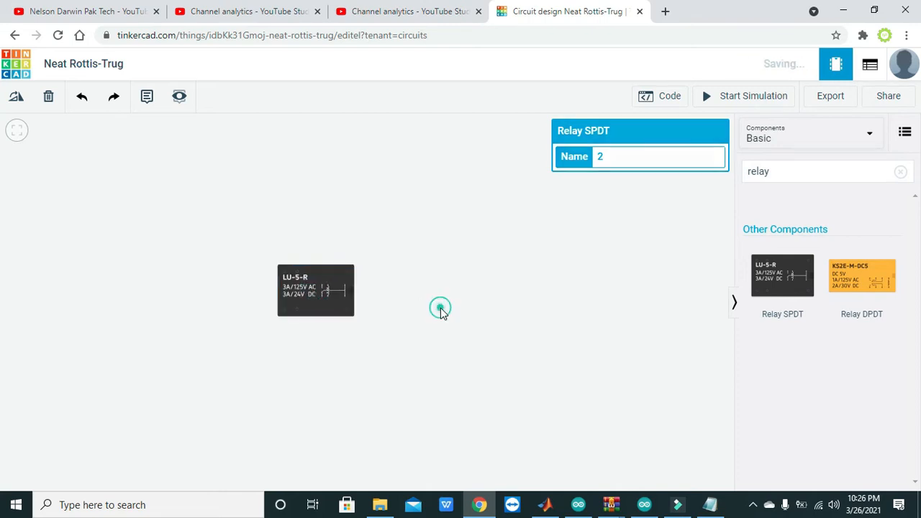
Search the components for battery and place a 9V Battery beside the relay
left_click(794, 167)
key("BackSpace")
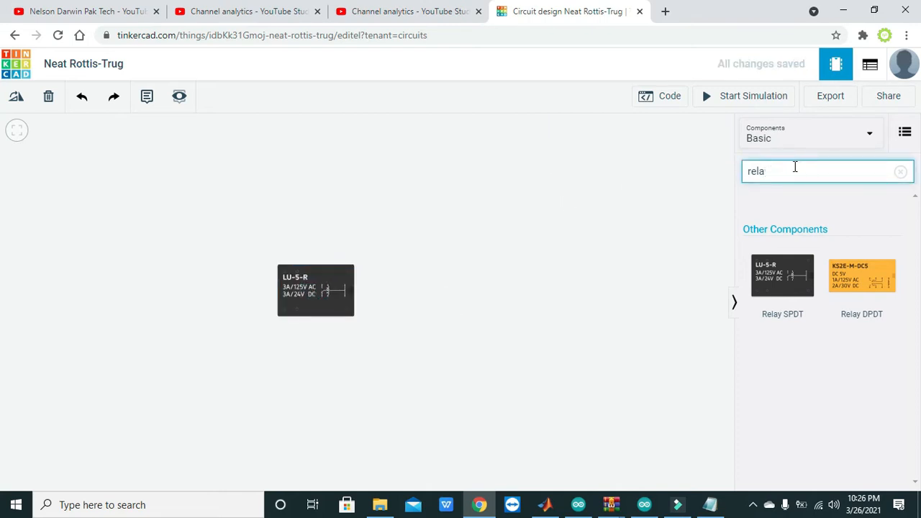
key("BackSpace")
key("BackSpace")
key("BackSpace")
key("BackSpace")
type("batte")
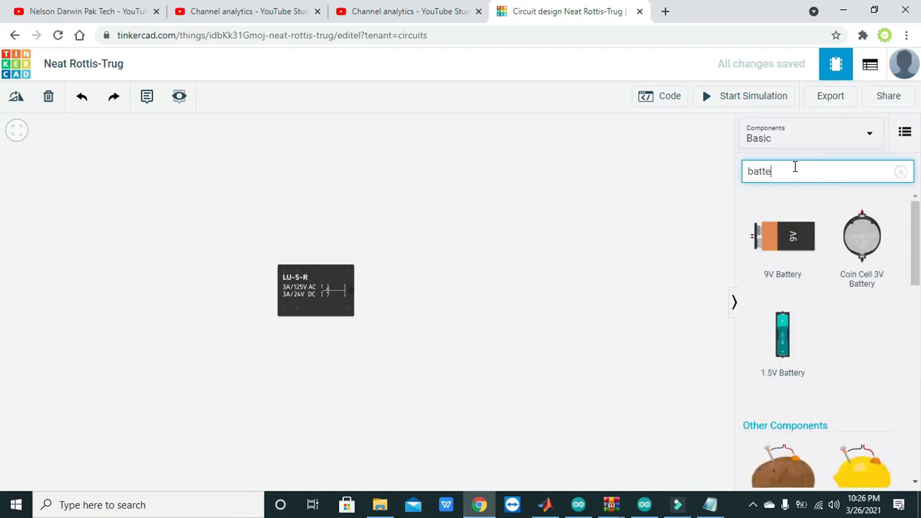
type("ry")
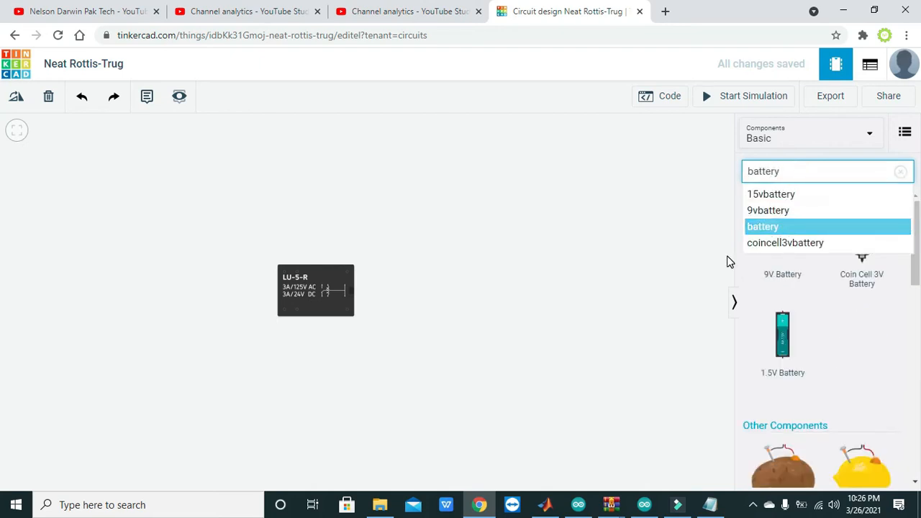
left_click(701, 243)
left_click_drag(784, 235, 403, 290)
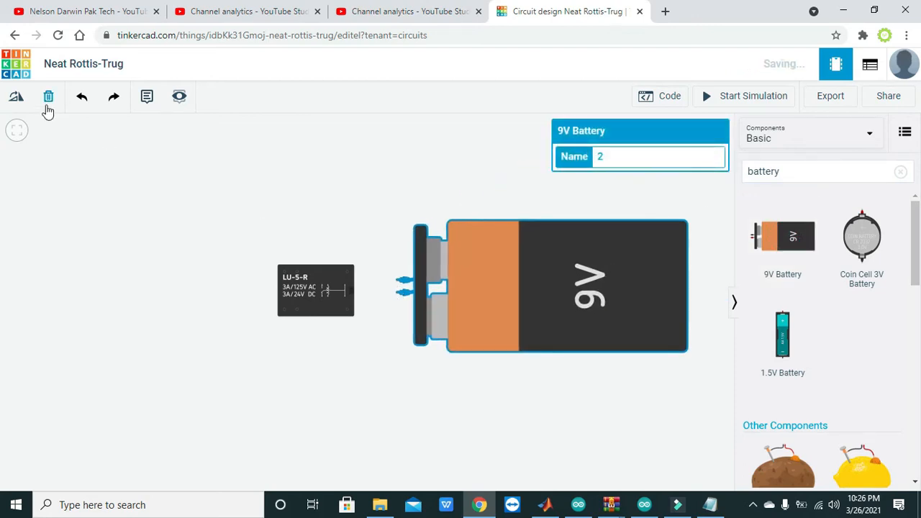
Rotate the 9V battery upright with its terminals facing up and move it to the left of the relay
left_click(16, 97)
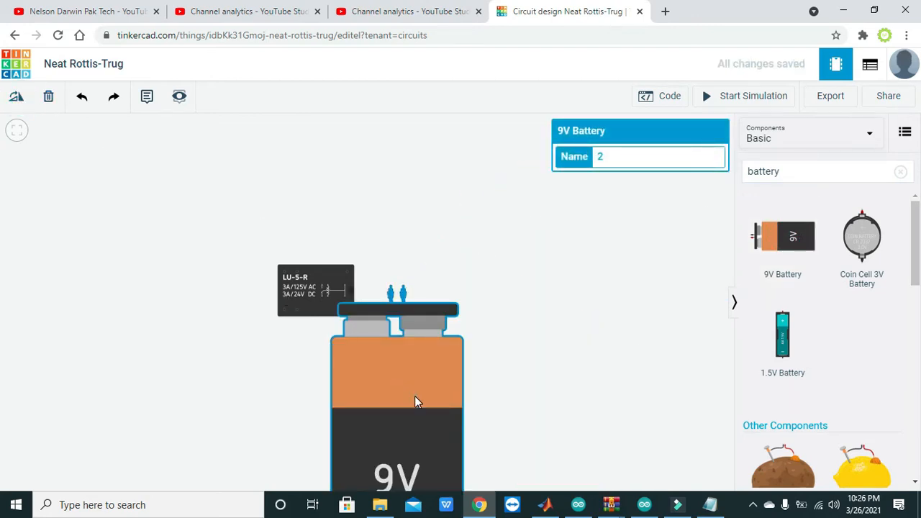
left_click_drag(414, 402, 129, 304)
left_click(230, 313)
left_click(141, 283)
left_click(200, 318)
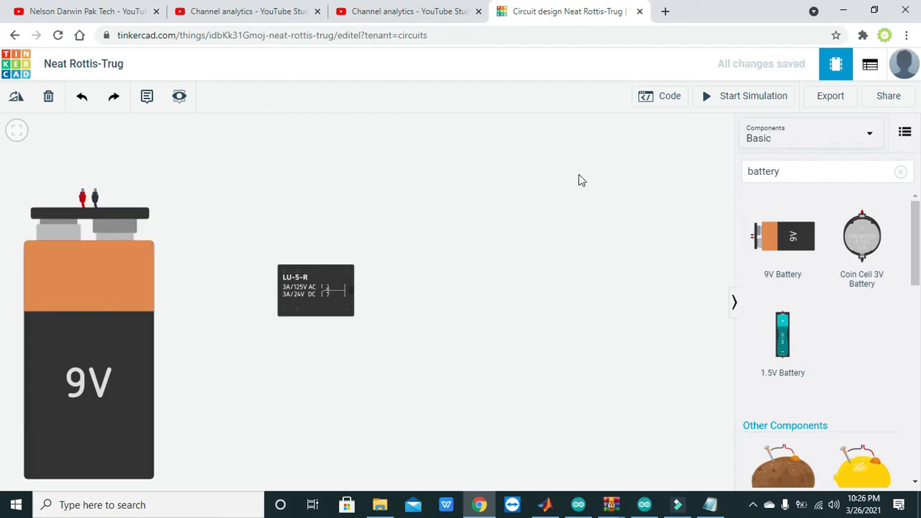
Search the components for switch and place a Slideswitch above and between the battery and the relay
left_click(867, 173)
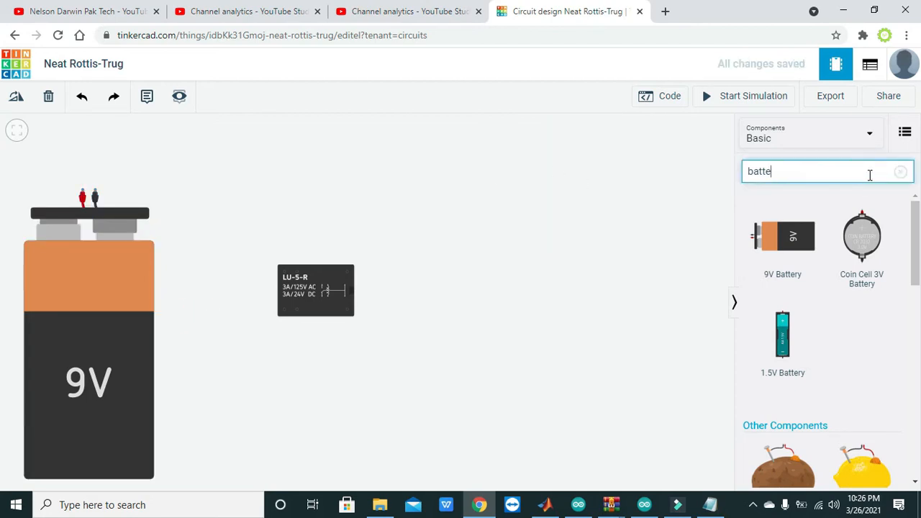
key("BackSpace")
key("BackSpace")
type("switch")
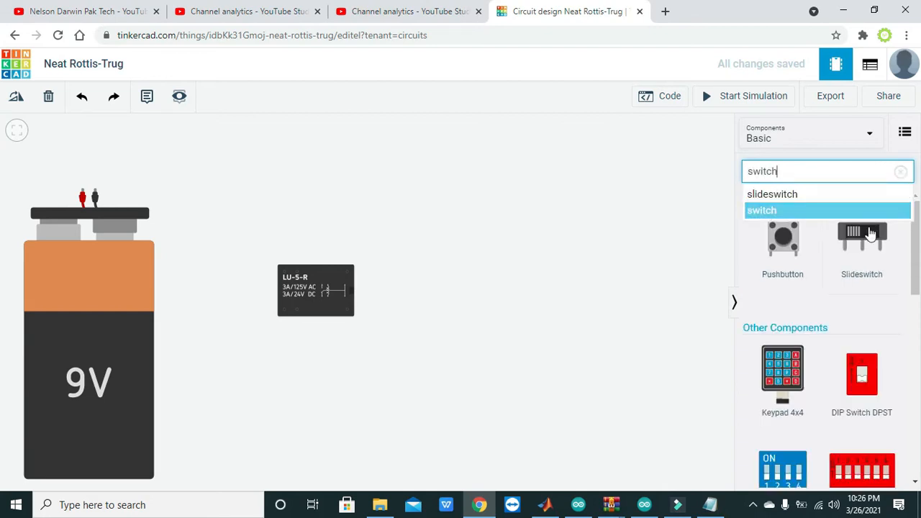
left_click_drag(867, 238, 232, 155)
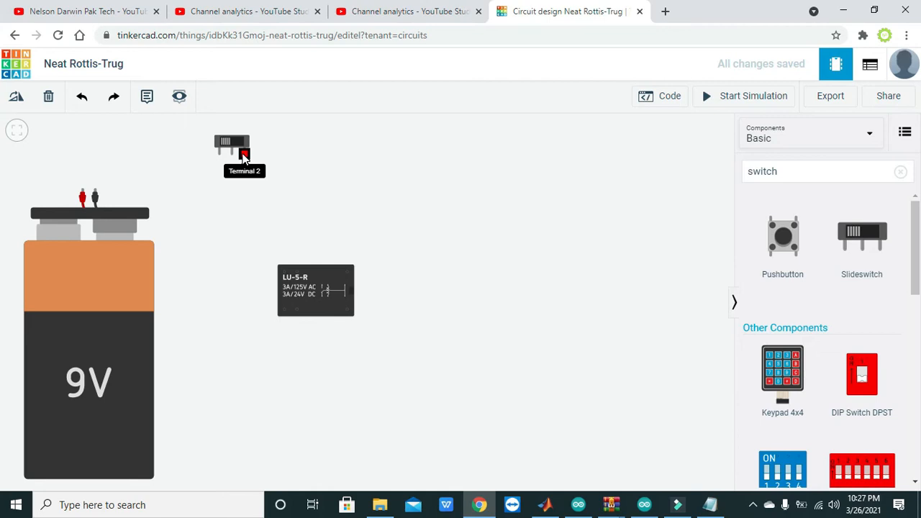
Wire the slideswitch's Common terminal to the battery's Positive terminal with right-angle bends
left_click(232, 154)
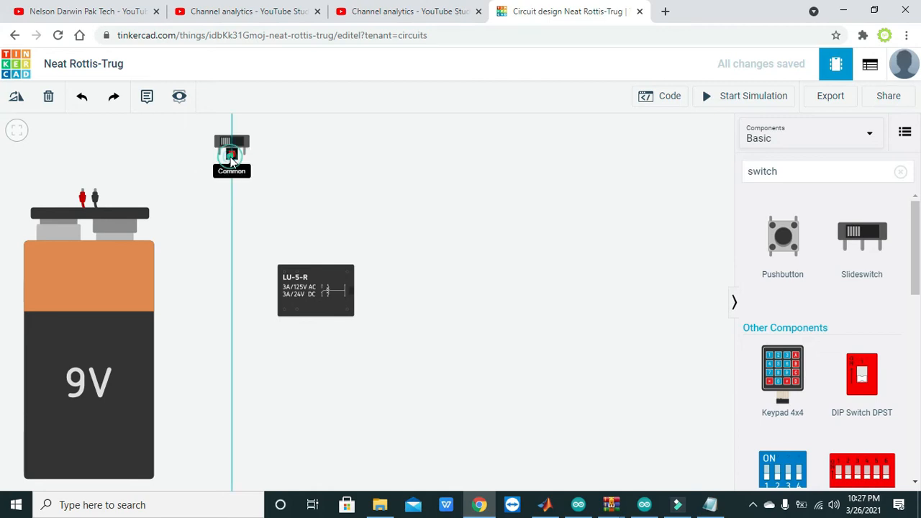
left_click(231, 167)
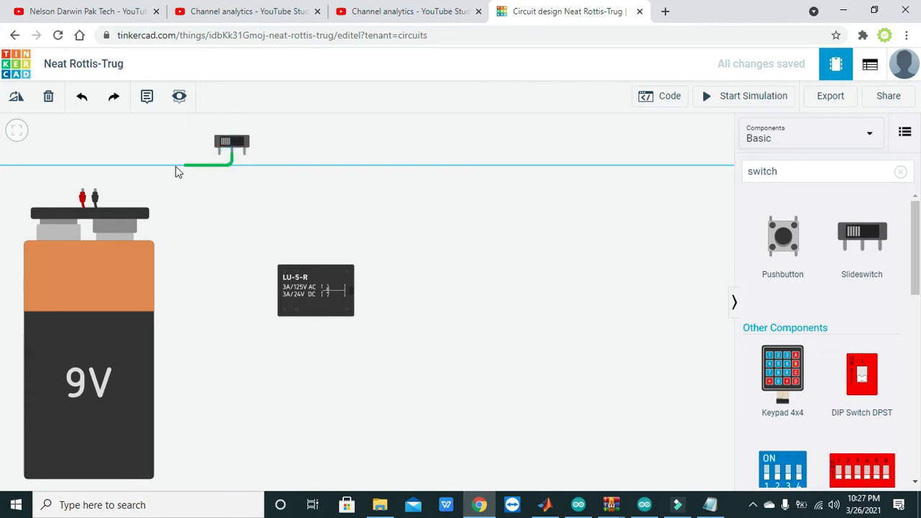
left_click(83, 166)
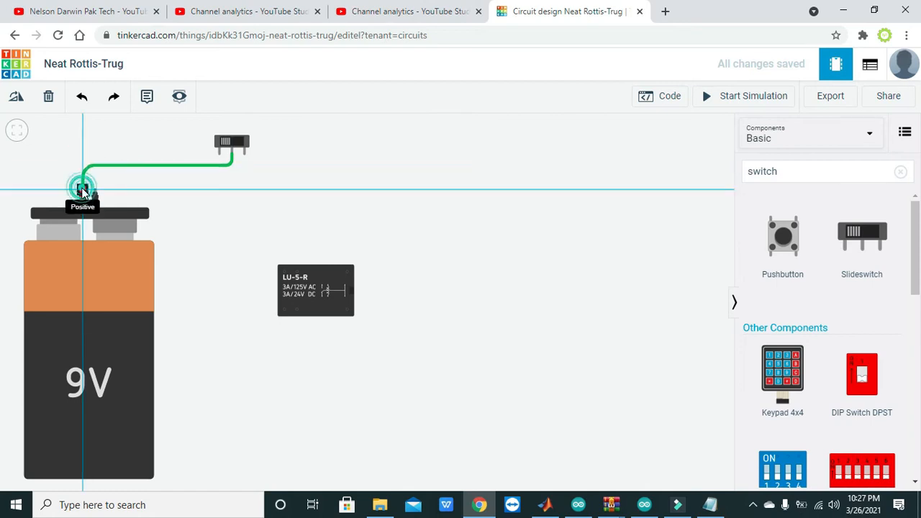
left_click(83, 191)
left_click(154, 186)
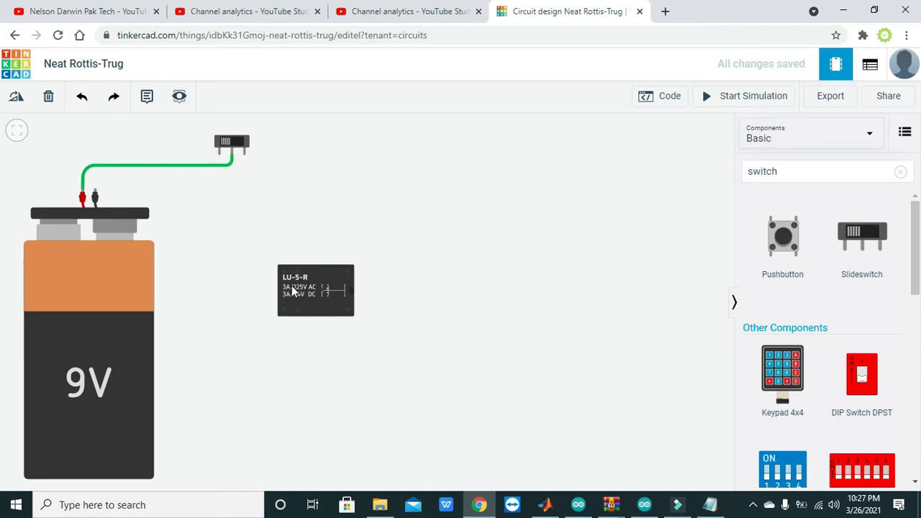
Move the relay farther right and slightly up, away from the battery
left_click(342, 305)
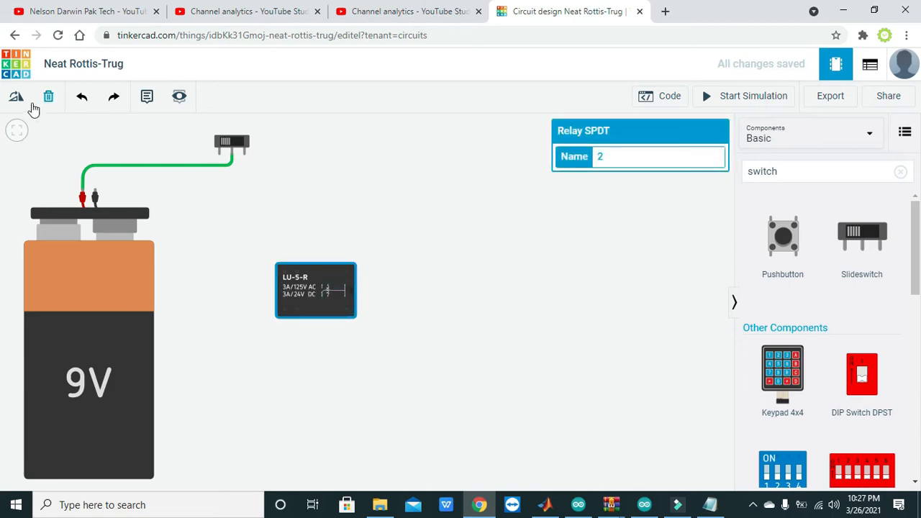
left_click_drag(309, 279, 373, 266)
left_click(487, 378)
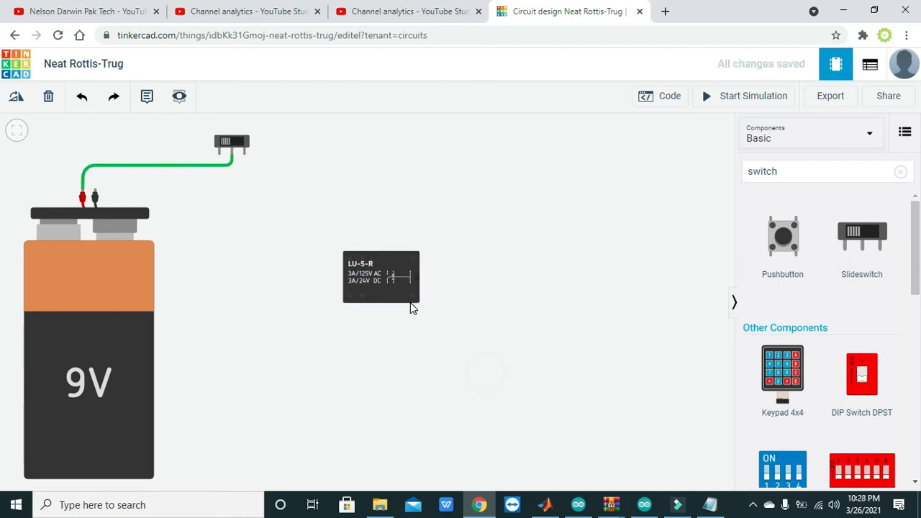
left_click(393, 295)
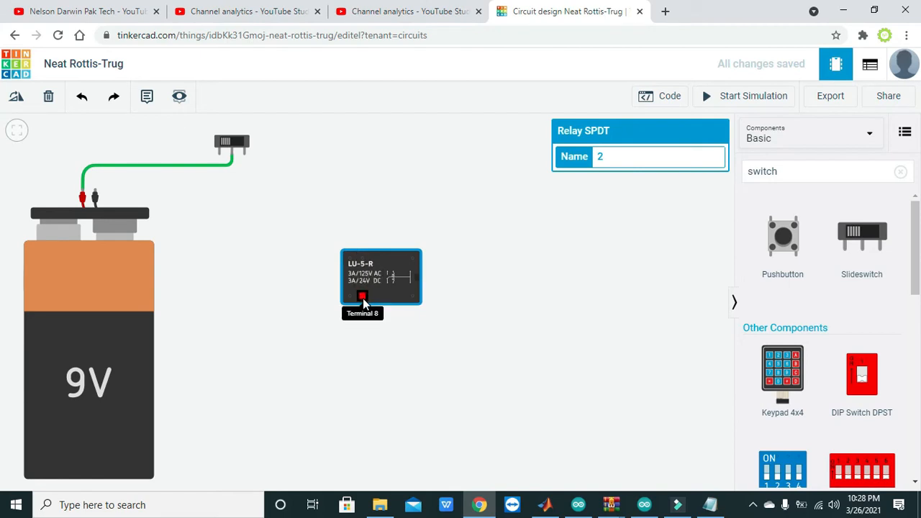
Wire the relay's Terminal 5 to the slideswitch's Terminal 2 and bend the wire into a right angle
left_click(362, 263)
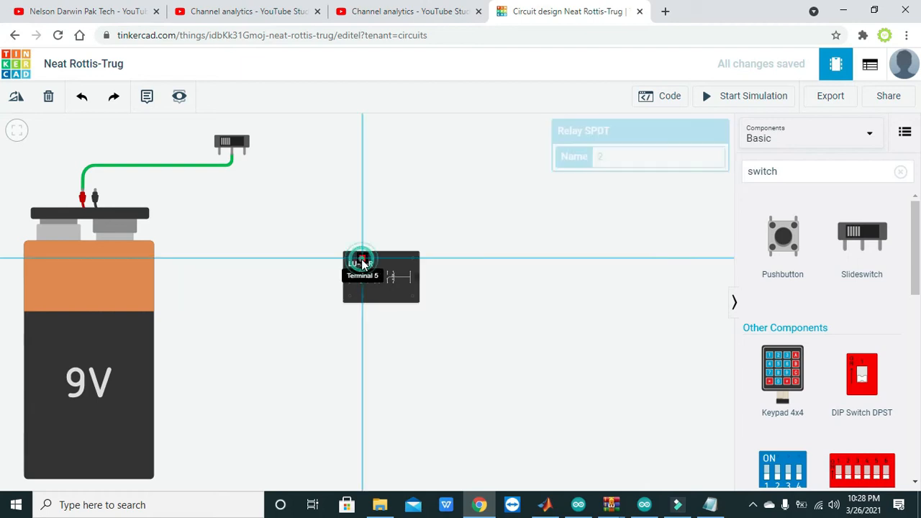
left_click(244, 156)
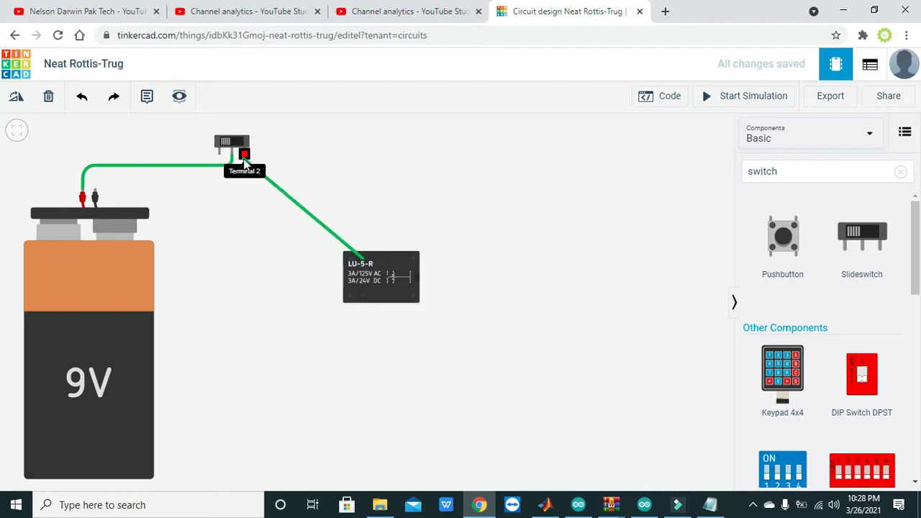
left_click(245, 158)
double_click(297, 198)
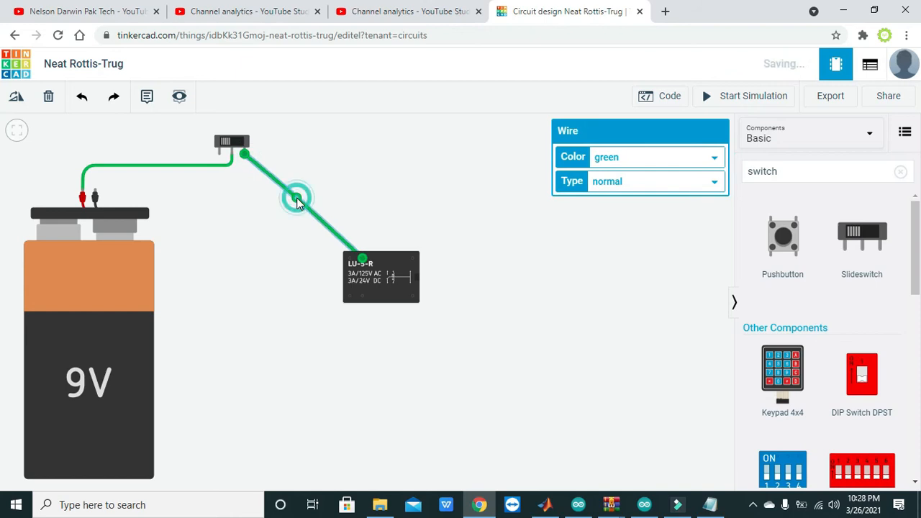
left_click_drag(297, 200, 362, 156)
left_click(386, 166)
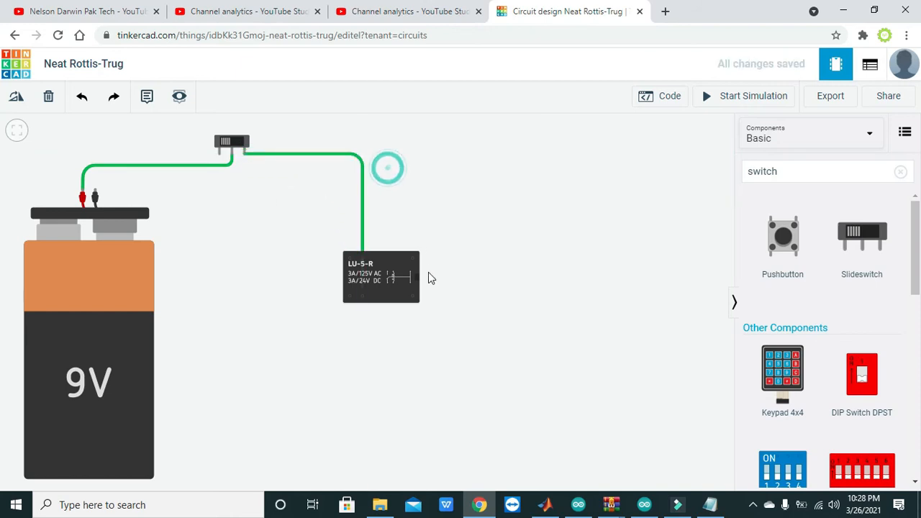
Wire the relay's Terminal 8 to the battery's negative terminal, routing it below the relay and straightening its last corner
left_click(362, 297)
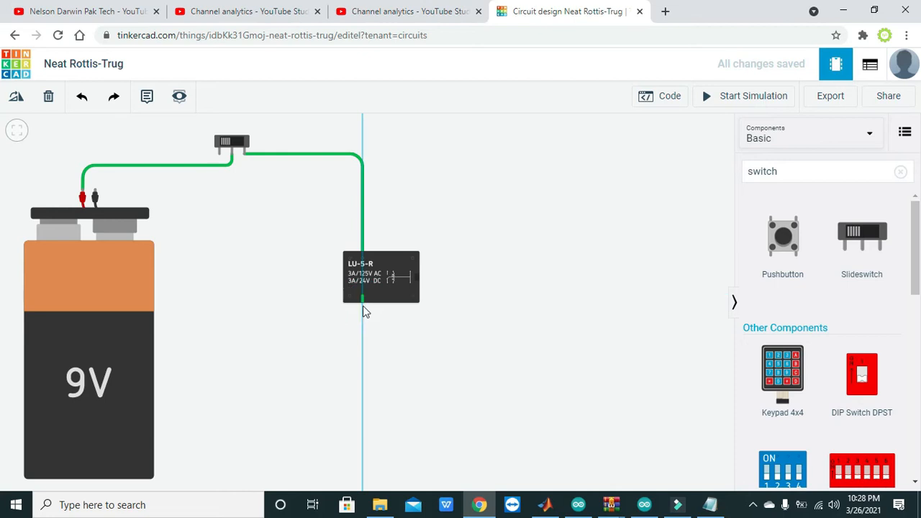
left_click(362, 331)
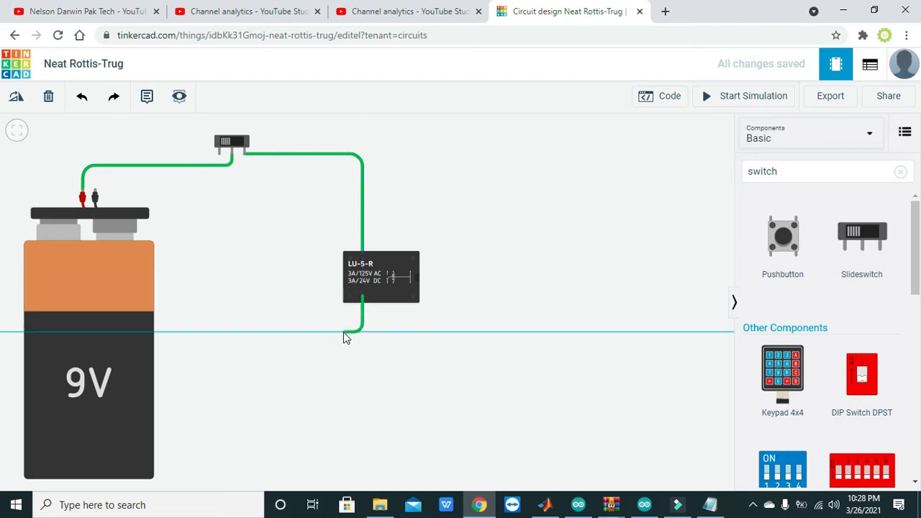
left_click(304, 332)
left_click(190, 331)
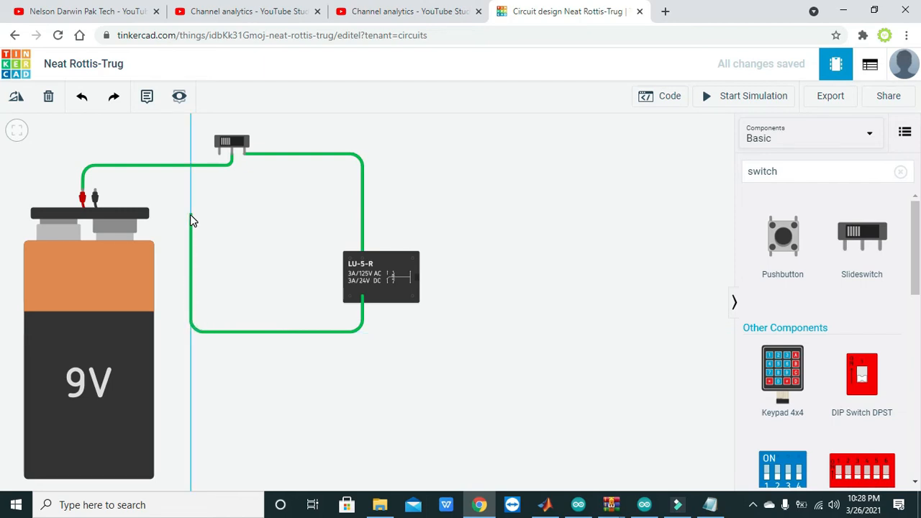
left_click(190, 194)
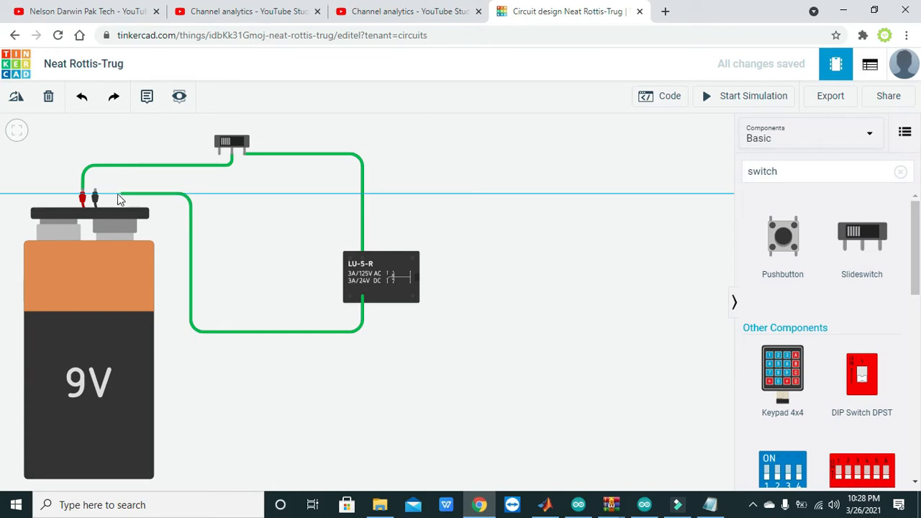
left_click(95, 191)
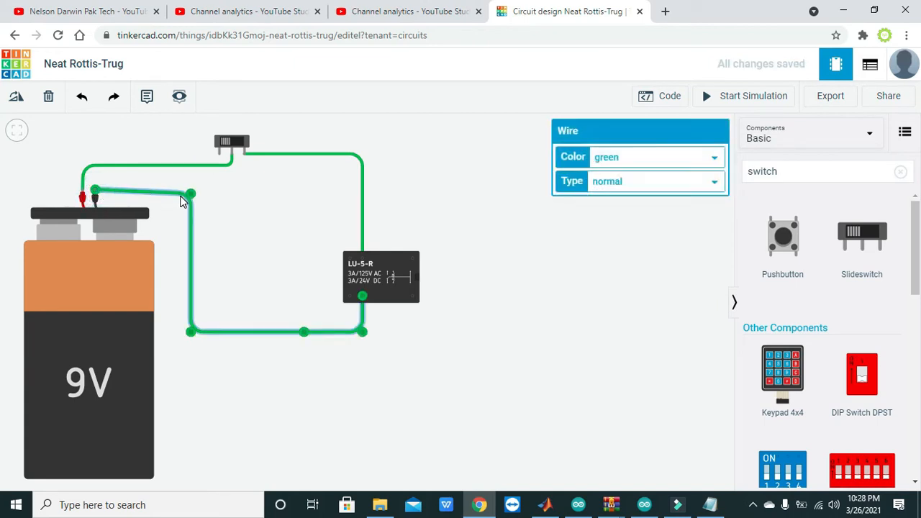
left_click_drag(189, 194, 189, 192)
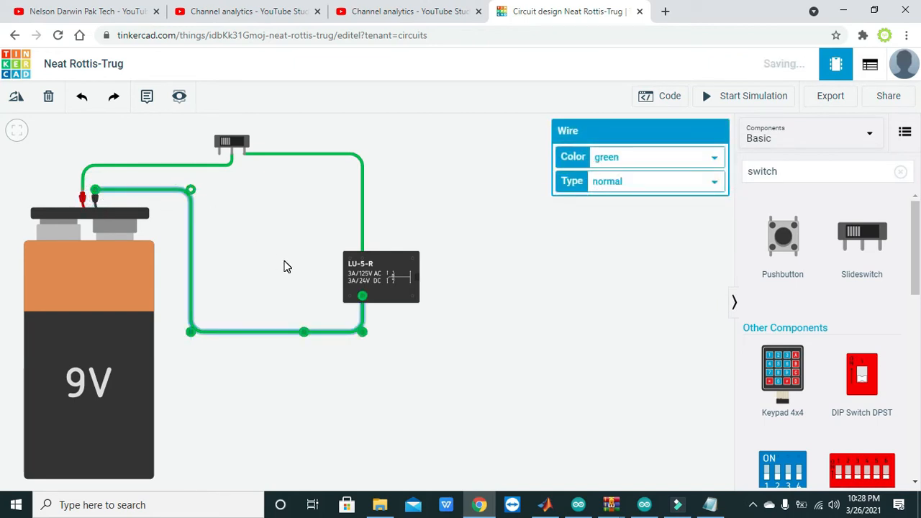
left_click(405, 338)
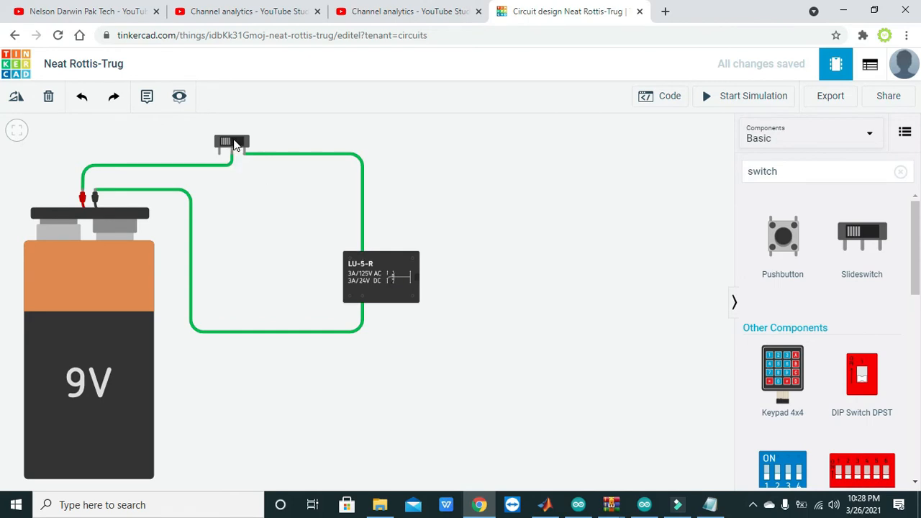
Start the simulation of the battery, slideswitch and relay circuit
left_click(237, 143)
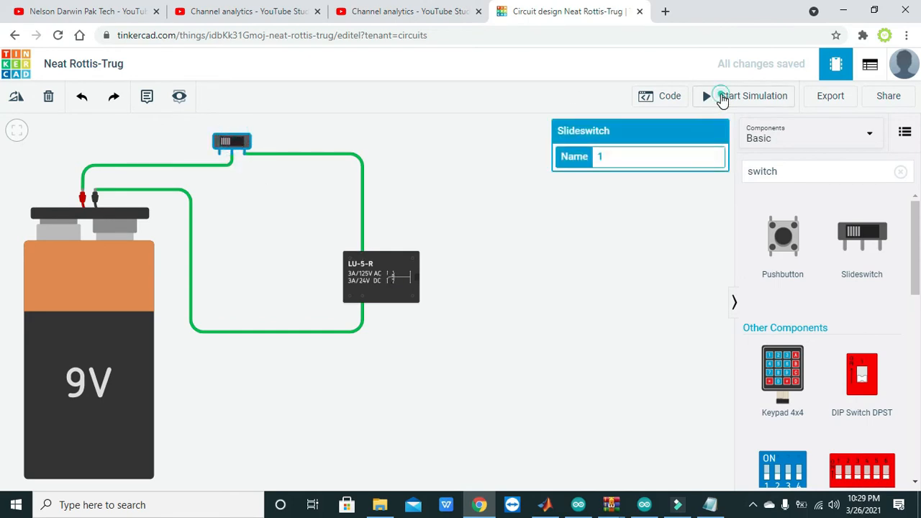
left_click(719, 96)
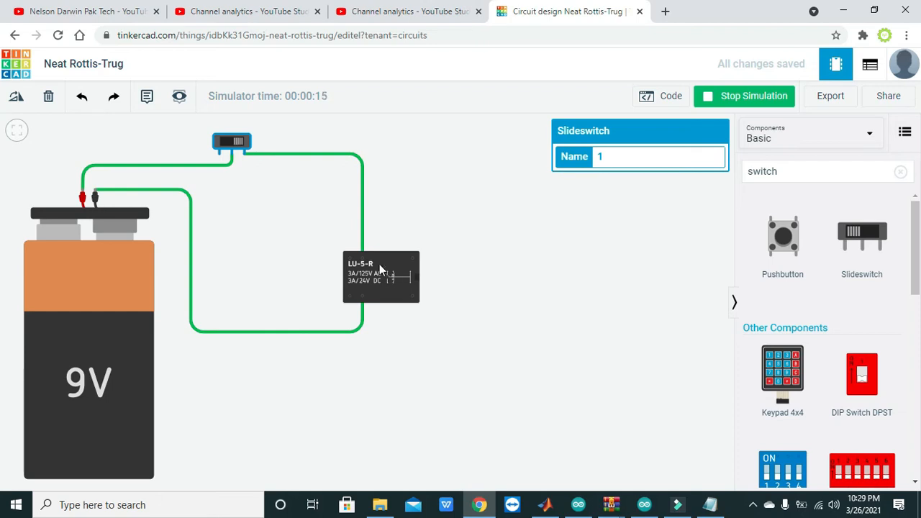
Toggle the slideswitch in the running simulation to test the relay coil circuit, and stop the simulation
left_click(226, 141)
left_click(226, 141)
left_click(384, 195)
left_click(761, 112)
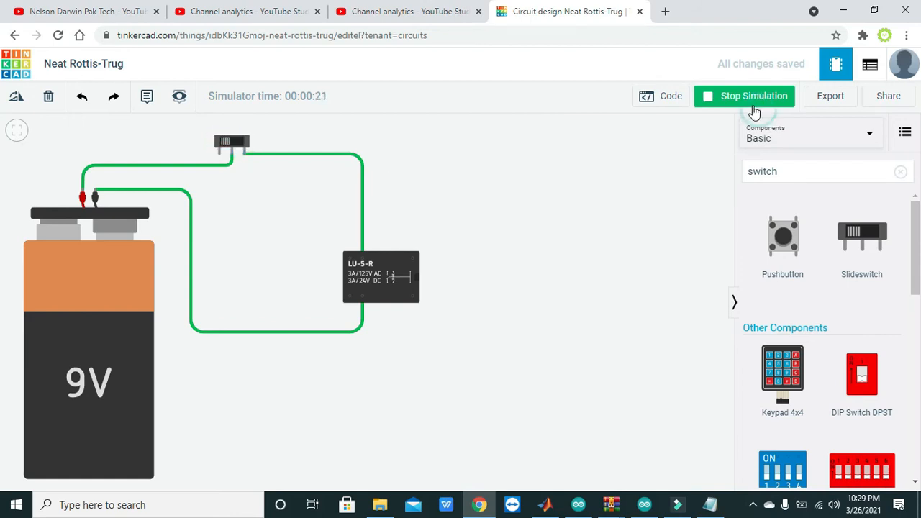
left_click(477, 189)
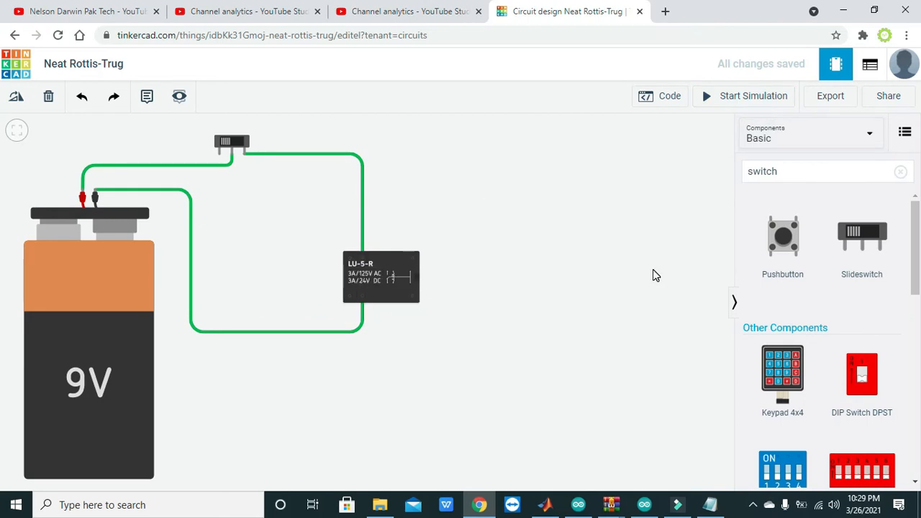
Search the components for "meter", place a multimeter above and to the right of the relay, and clear the search
left_click(781, 171)
key("BackSpace")
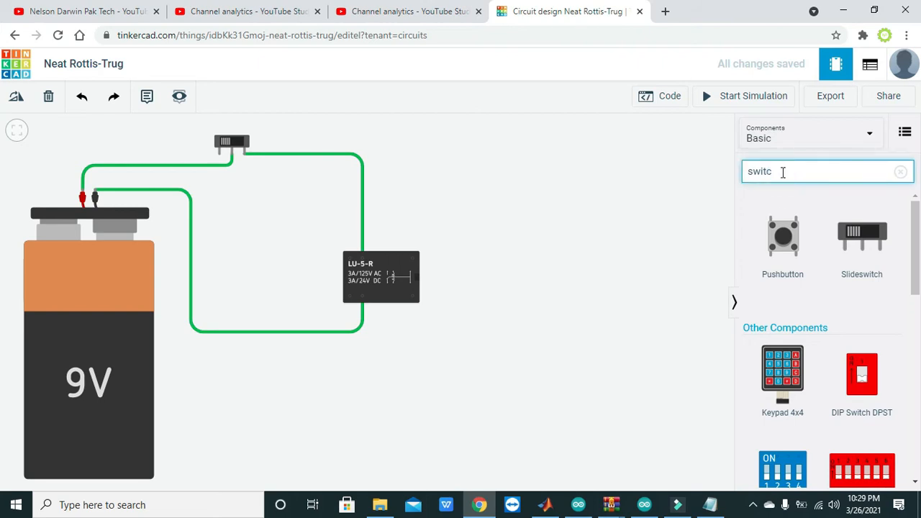
key("BackSpace")
key("BackSpace")
key("BackSpace")
key("BackSpace")
key("BackSpace")
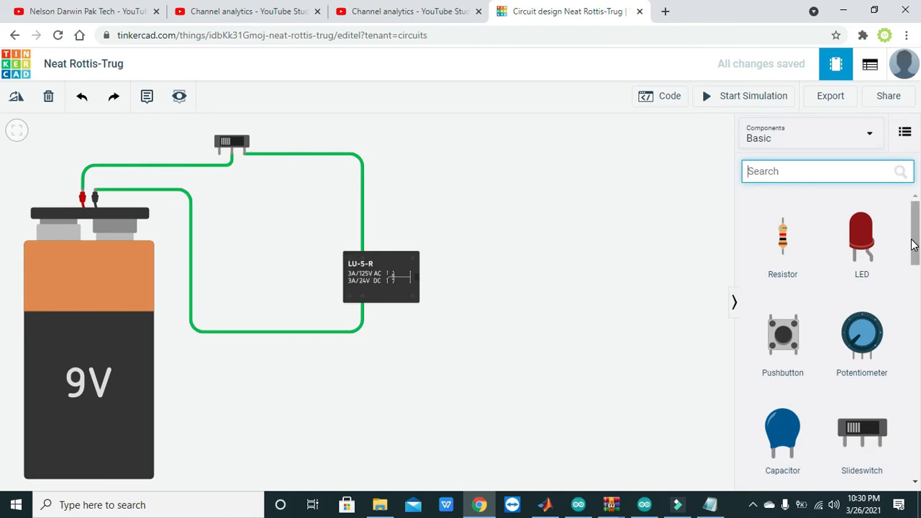
left_click(860, 249)
left_click(808, 173)
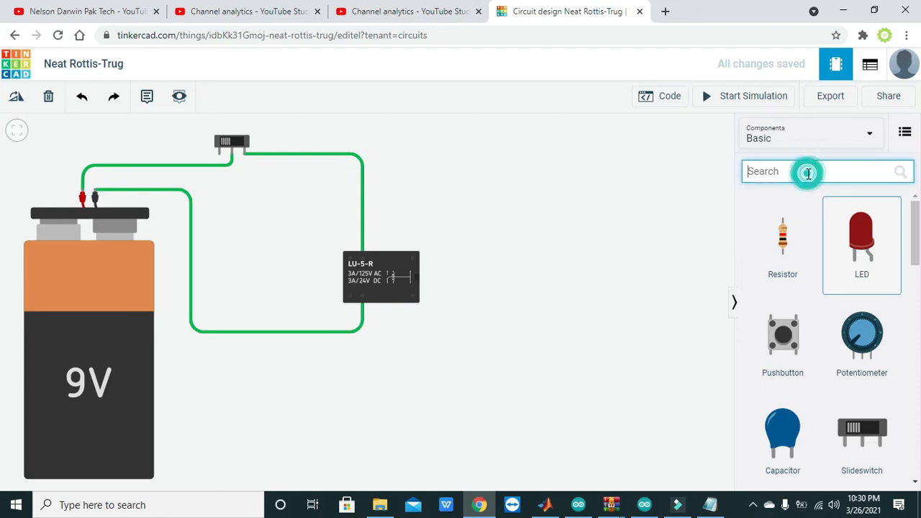
type("meter")
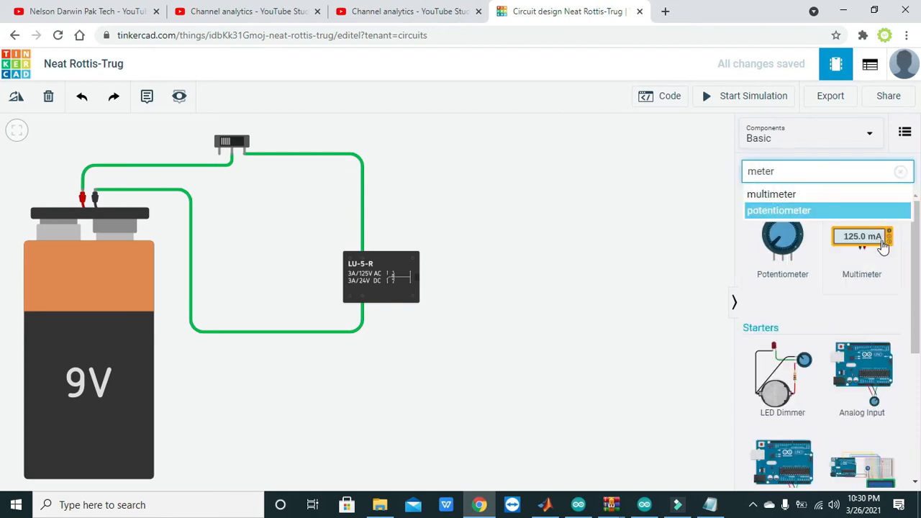
left_click_drag(880, 247, 522, 210)
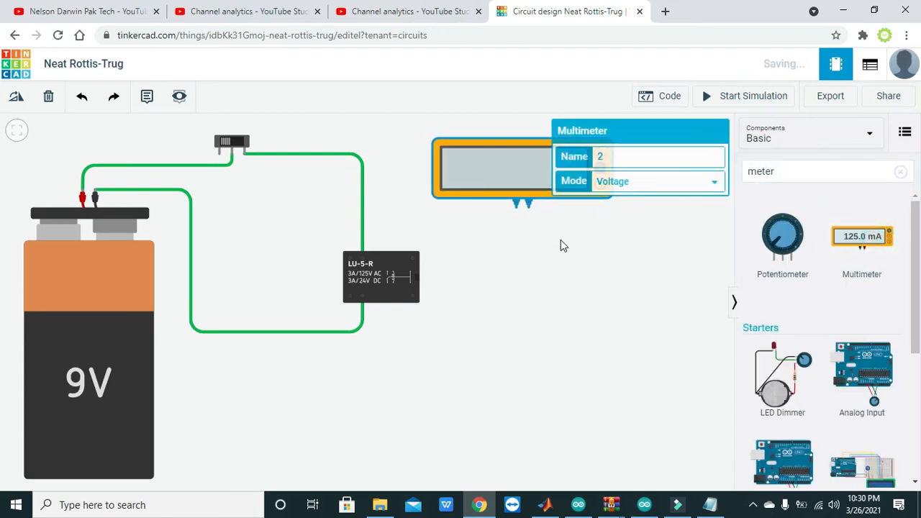
left_click(562, 245)
left_click(802, 172)
key("BackSpace")
key("BackSpace")
key("BackSpace")
key("BackSpace")
key("BackSpace")
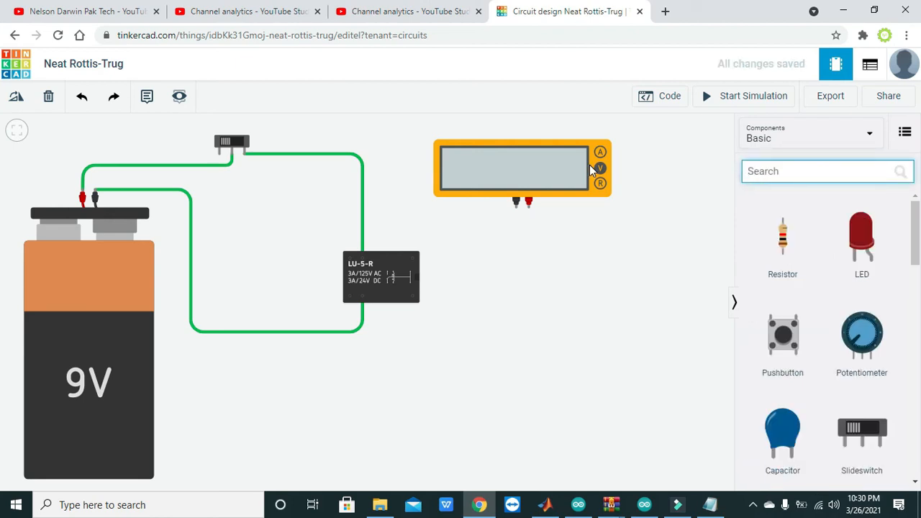
type("dry")
key("BackSpace")
type("cell")
key("BackSpace")
key("BackSpace")
key("BackSpace")
key("BackSpace")
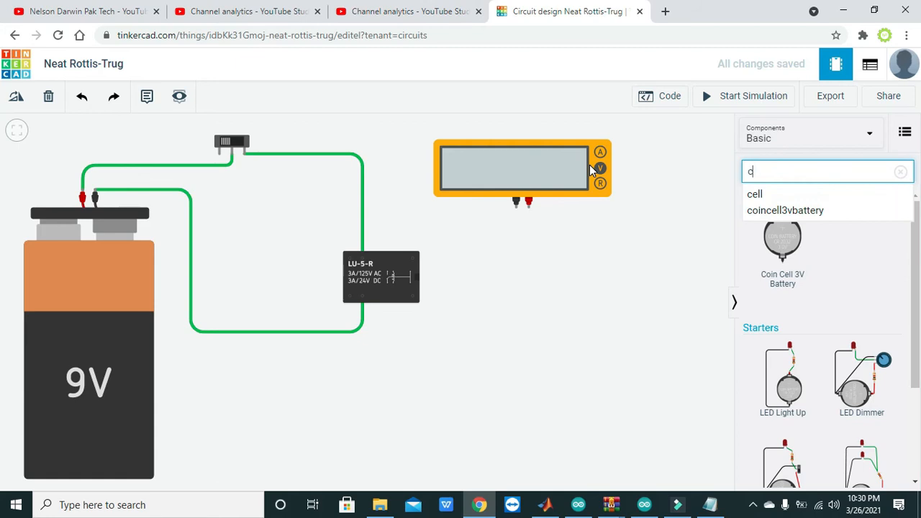
Search the components for "batter" and place a 1.5V battery below the multimeter, to the right of the relay
type("batter")
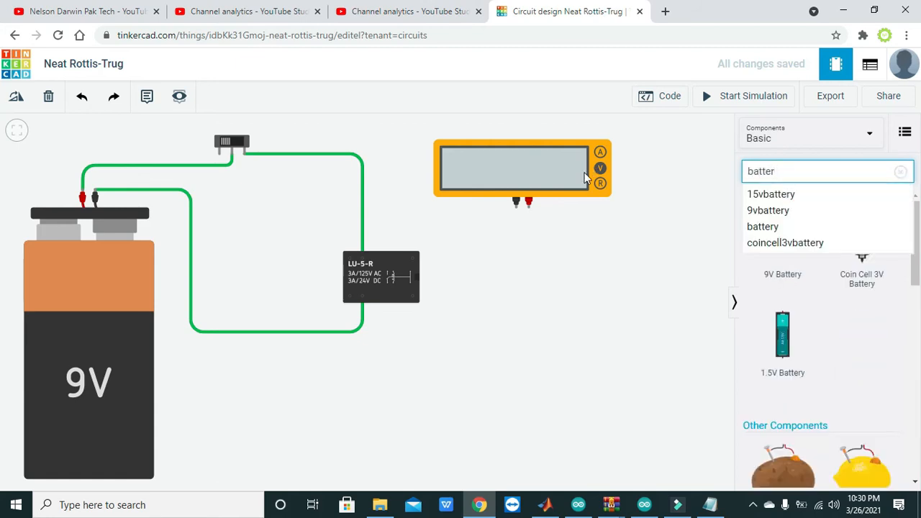
left_click(784, 330)
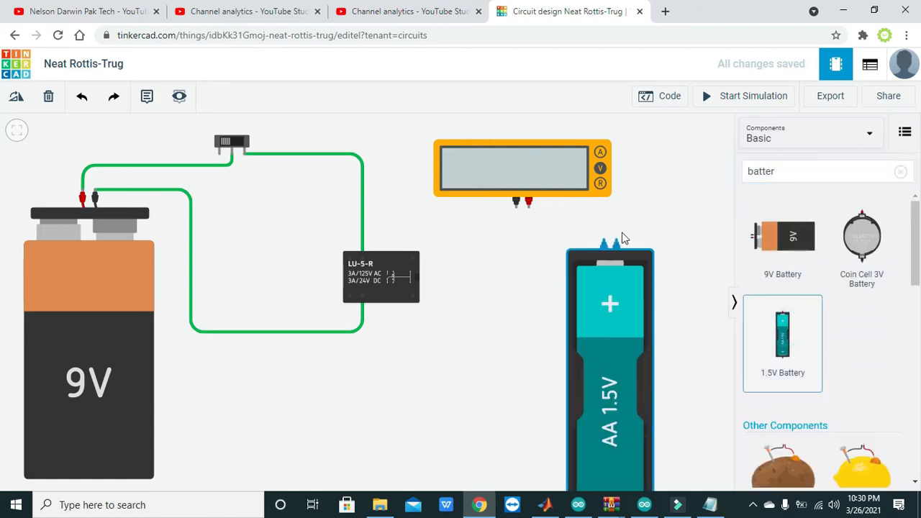
left_click(629, 234)
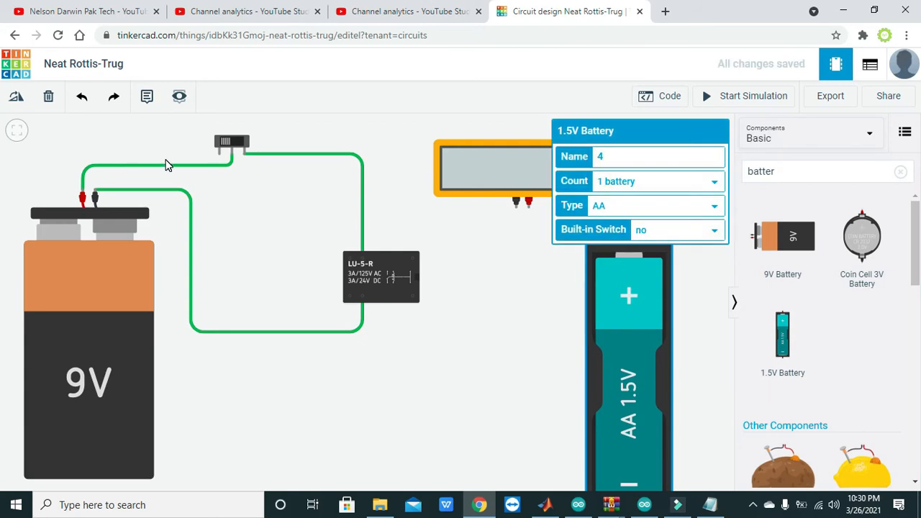
Rotate the 1.5V battery to lie horizontally and move it below the relay, and shift the multimeter left toward the slideswitch wire
left_click(22, 101)
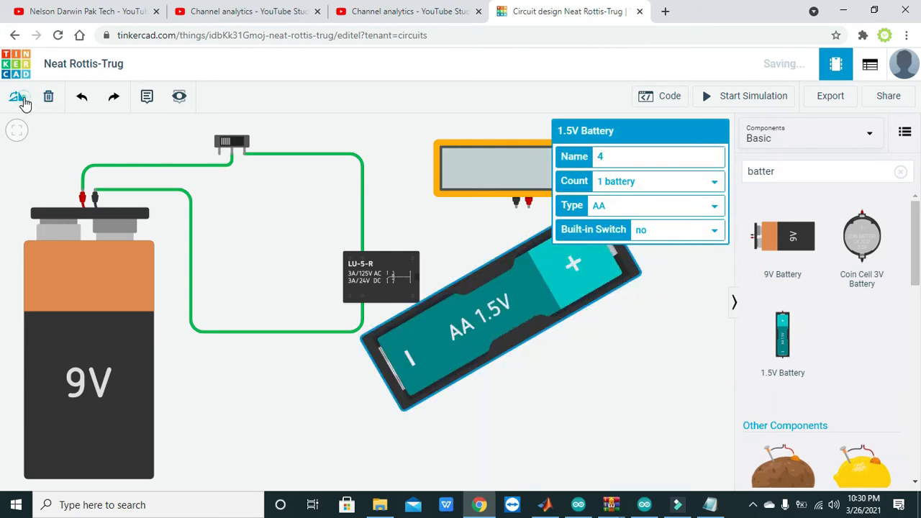
left_click_drag(441, 227, 417, 421)
left_click(618, 320)
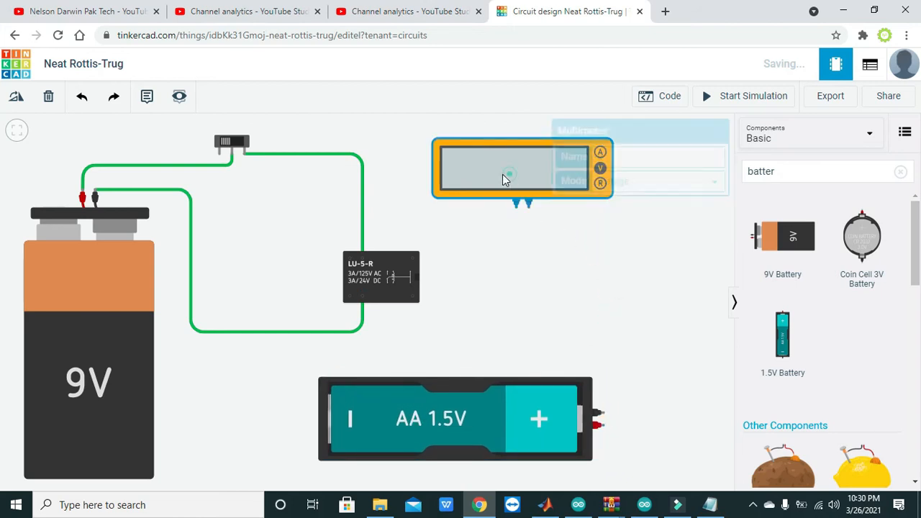
left_click_drag(502, 174, 454, 174)
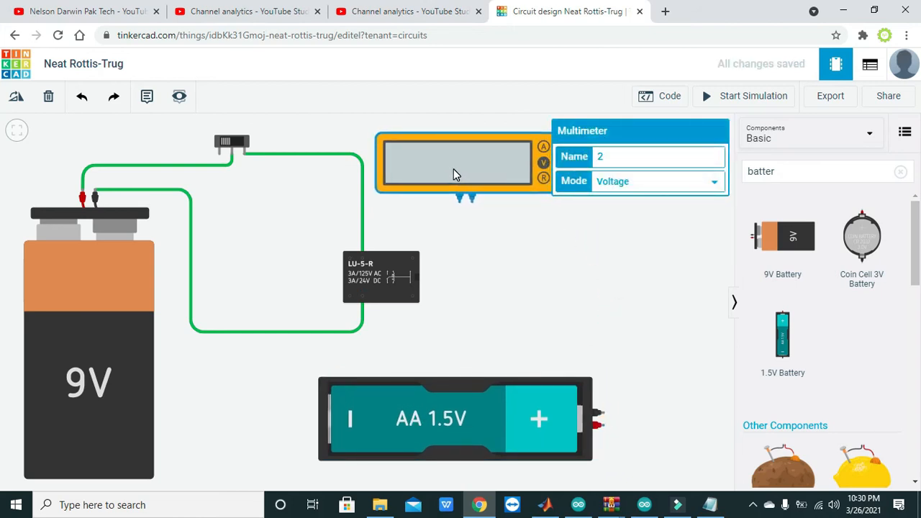
left_click(515, 228)
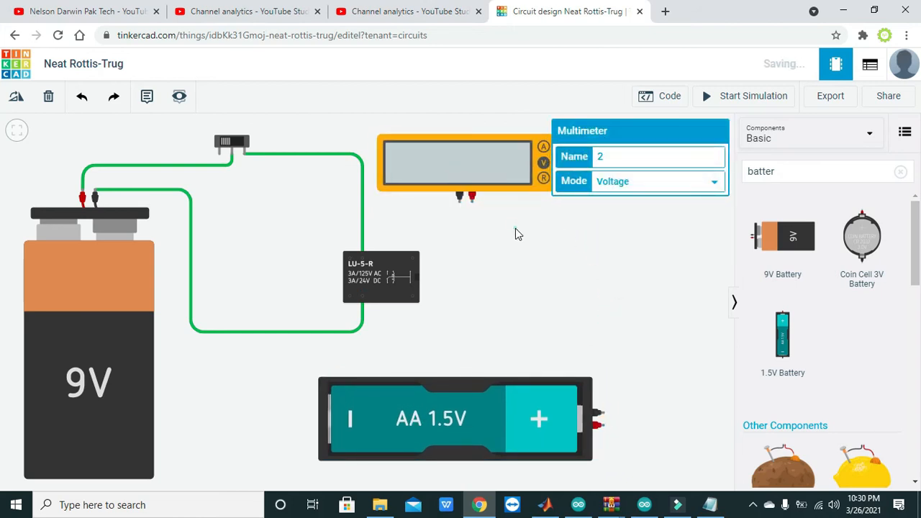
Wire the 1.5V battery's negative terminal to the relay's Terminal 12 and straighten the wire's corner
left_click(604, 415)
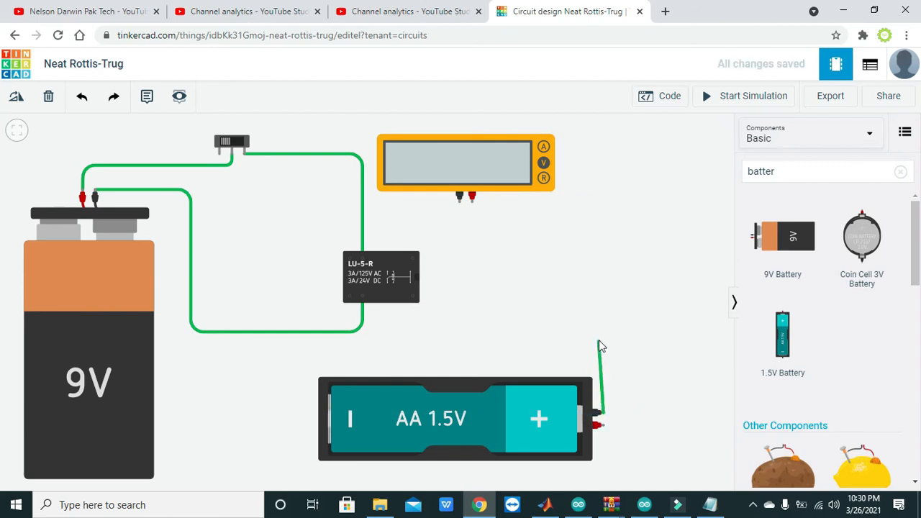
left_click(603, 282)
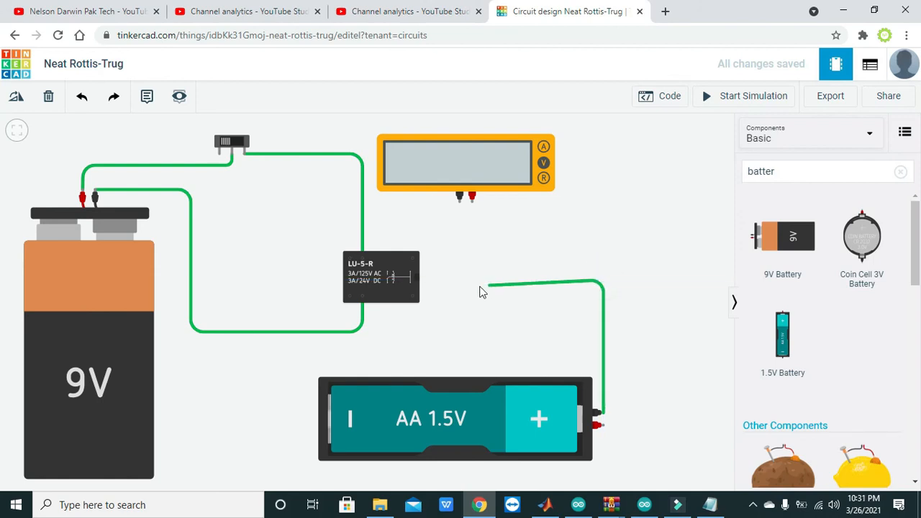
left_click(412, 298)
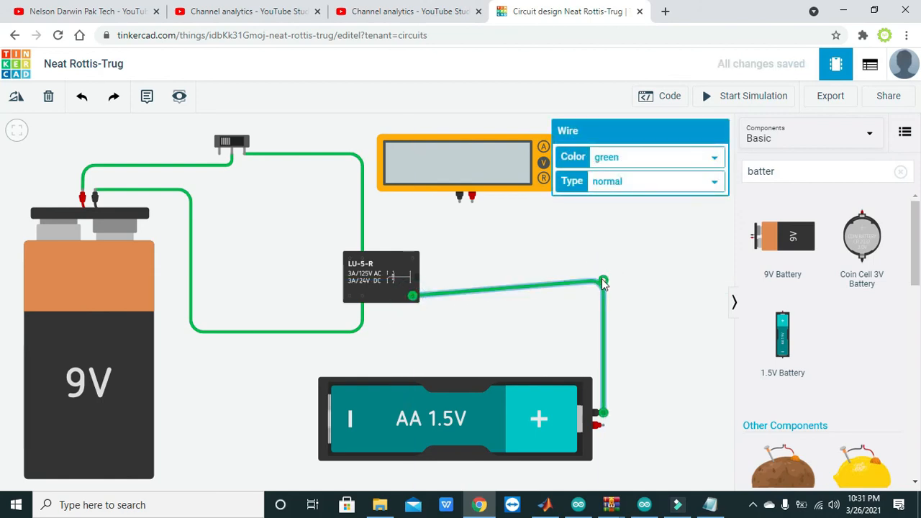
mouse_move(603, 283)
left_mouse_down()
mouse_move(601, 275)
mouse_move(604, 306)
mouse_move(600, 298)
left_mouse_up()
left_click(631, 325)
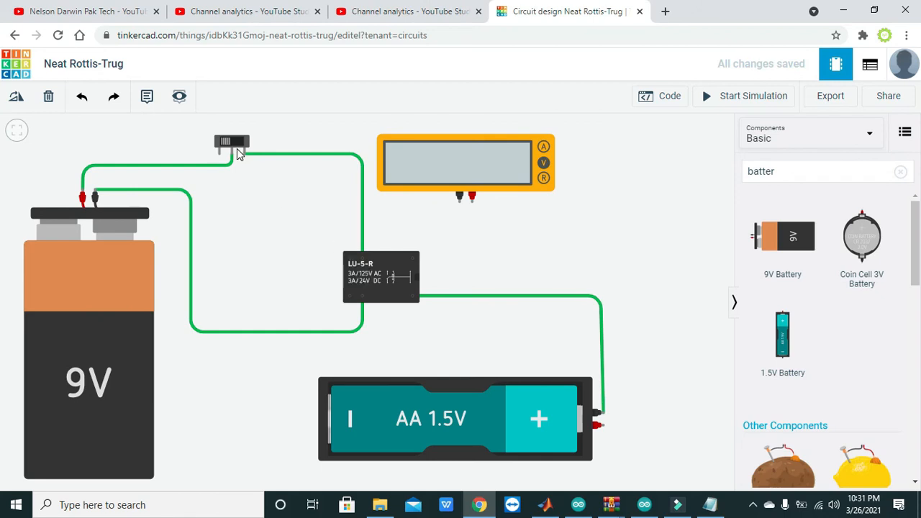
Wire the 1.5V battery's positive terminal to the multimeter's red terminal, routing it around the right side and straightening its upper corner
left_click(596, 425)
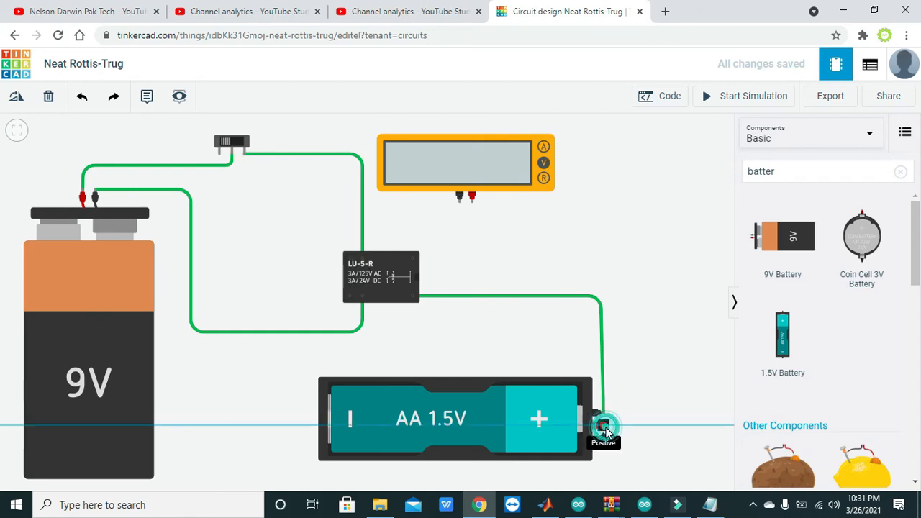
left_click(656, 425)
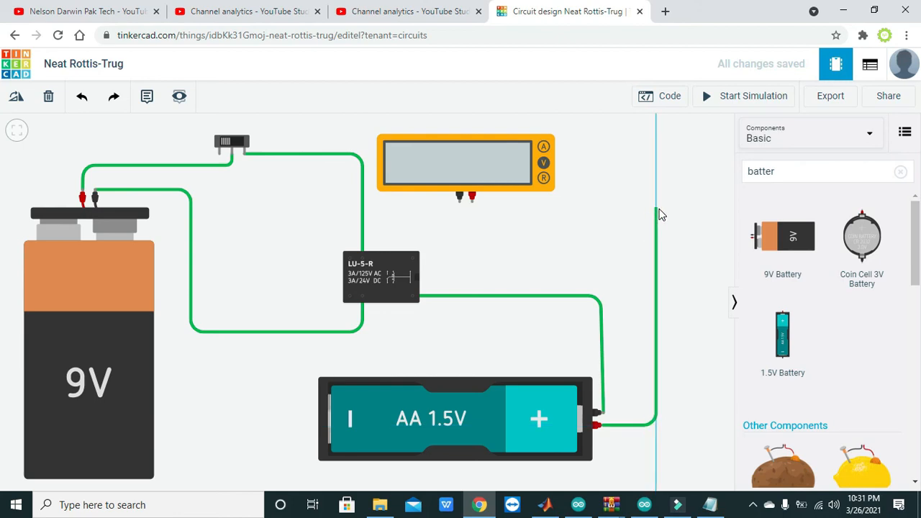
left_click(657, 208)
left_click(471, 197)
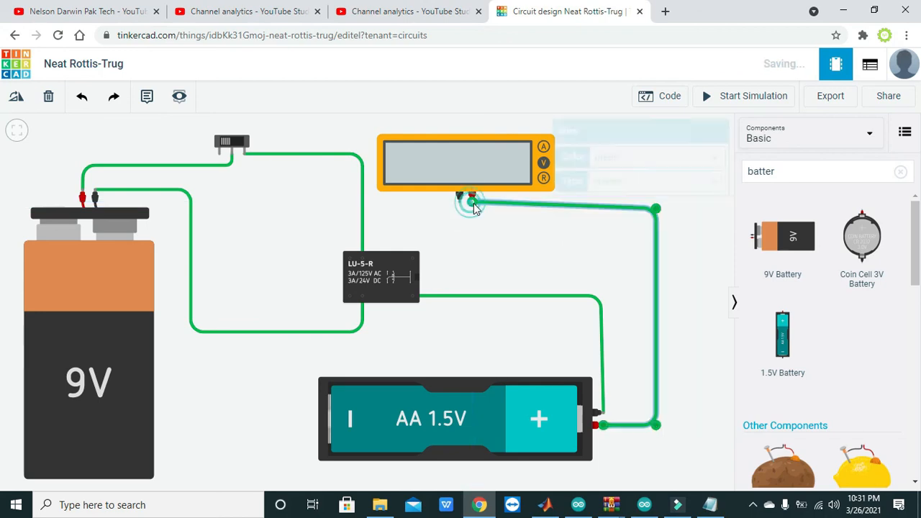
left_click_drag(656, 209, 655, 203)
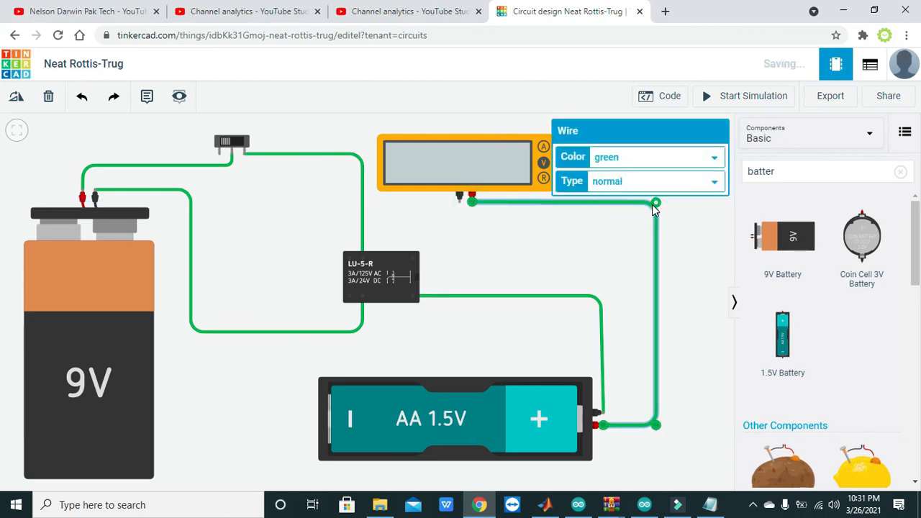
left_click(480, 226)
Wire the multimeter's black terminal to the relay's Terminal 6, routing the wire around the relay's left side with right-angle bends
left_click(459, 196)
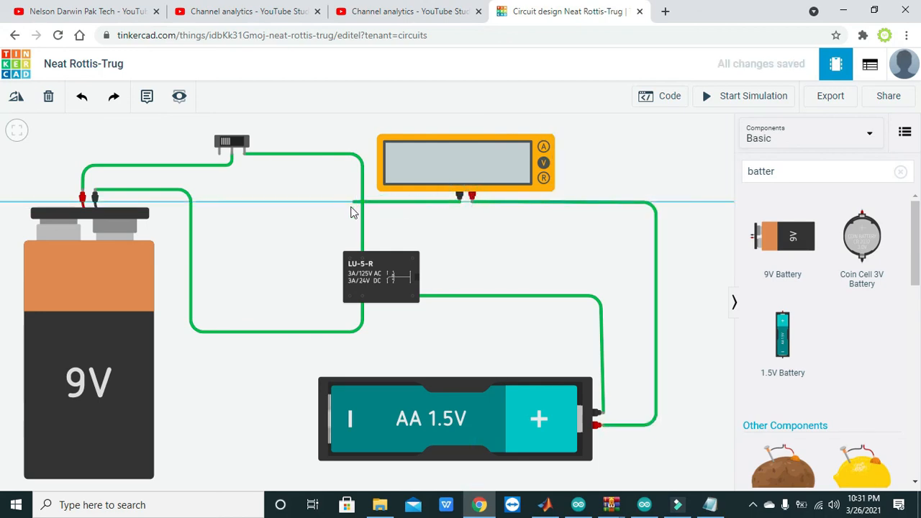
left_click(323, 203)
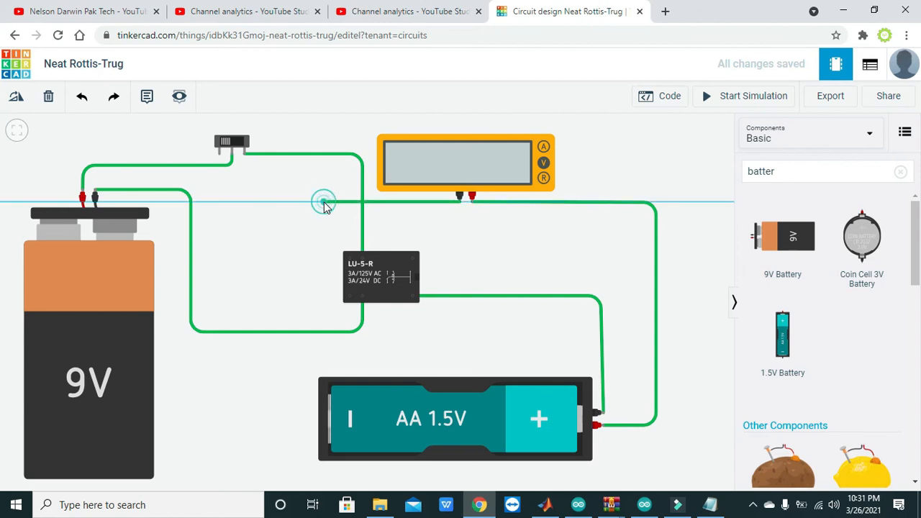
left_click(324, 257)
left_click(350, 258)
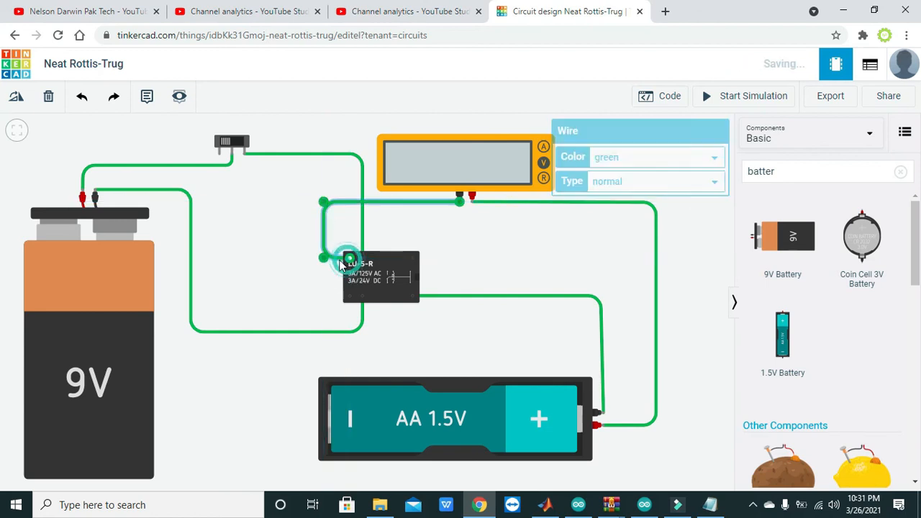
left_click(314, 266)
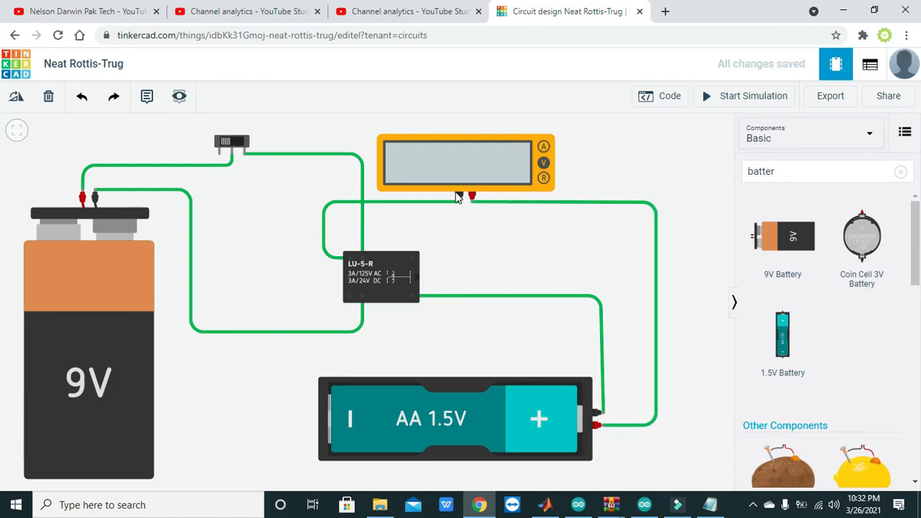
left_click(348, 264)
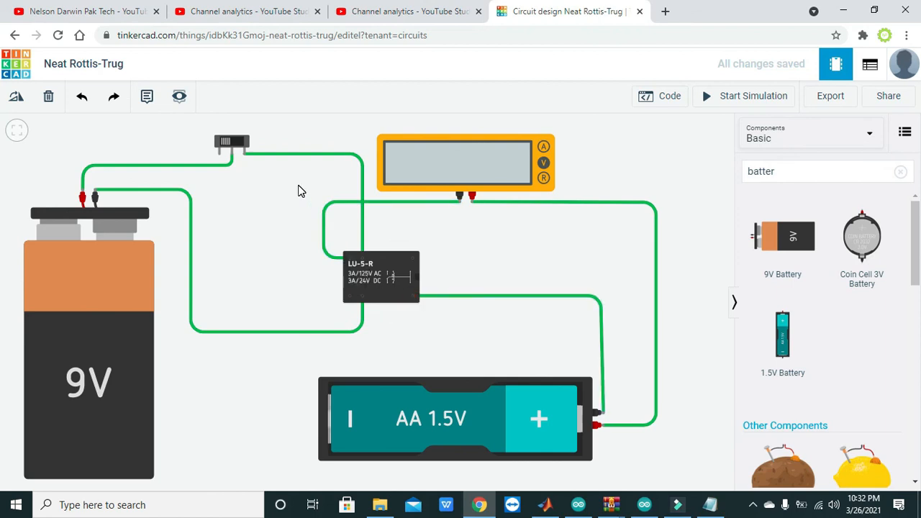
Start the simulation and toggle the slideswitch back and forth repeatedly to test the relay's switching on the multimeter
left_click(763, 96)
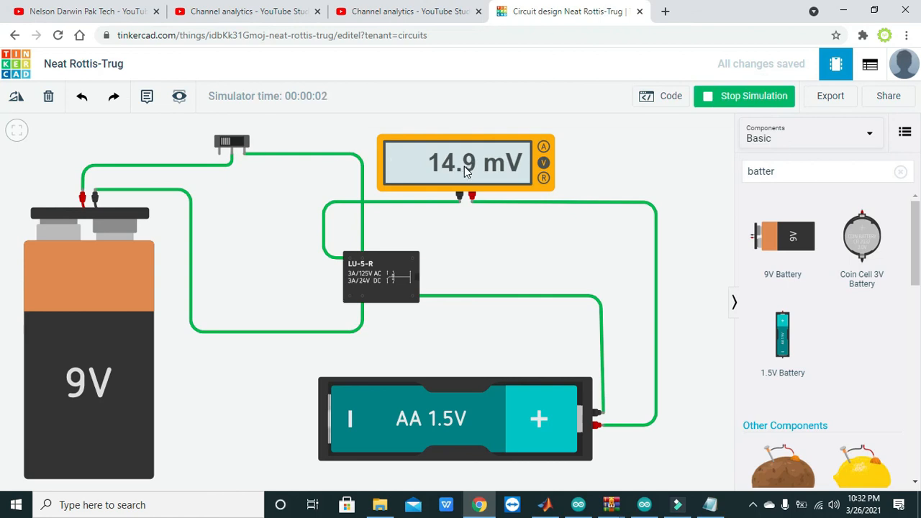
left_click(236, 144)
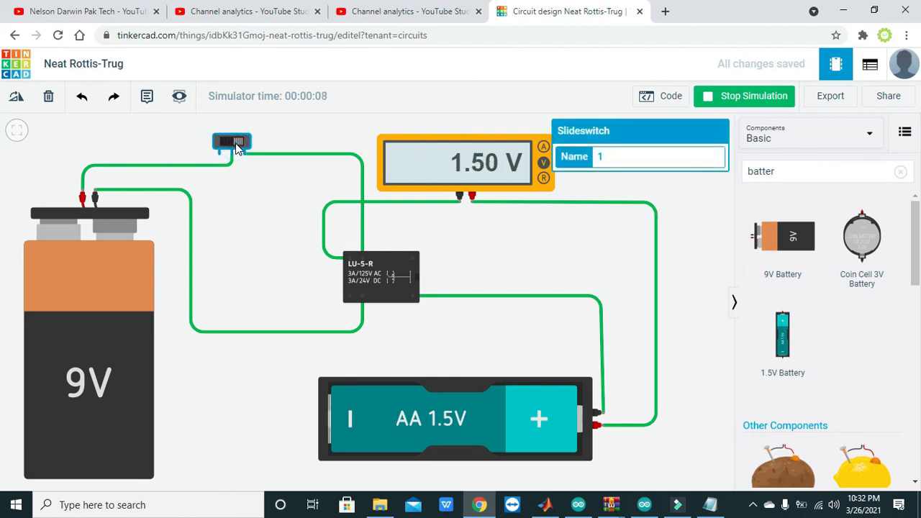
left_click(228, 143)
left_click(228, 143)
left_click(229, 144)
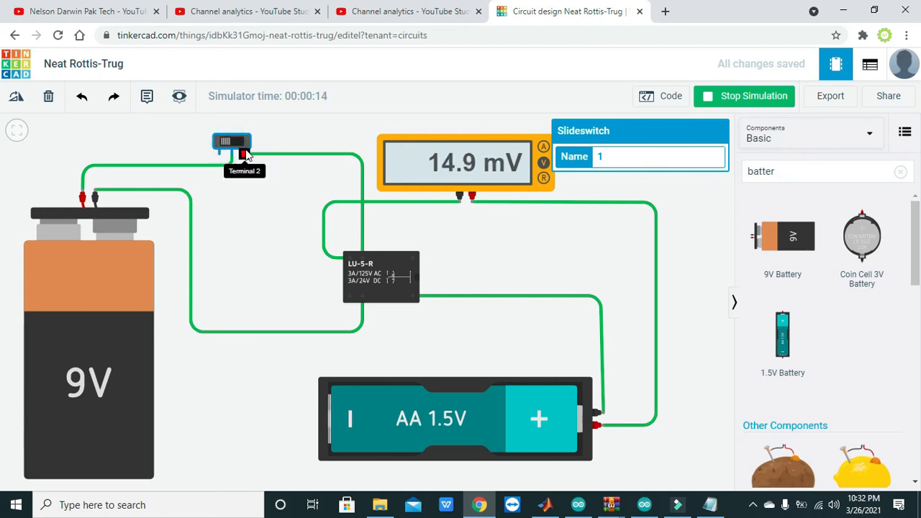
left_click(230, 142)
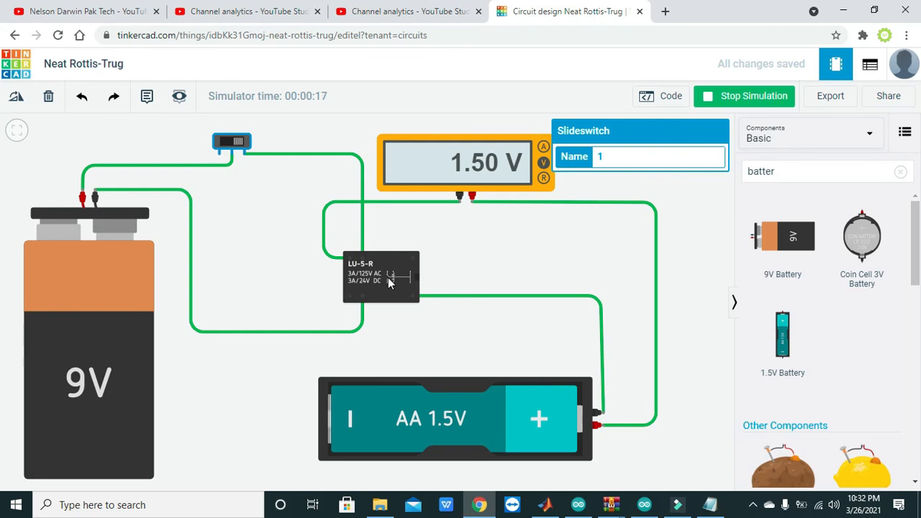
left_click(230, 144)
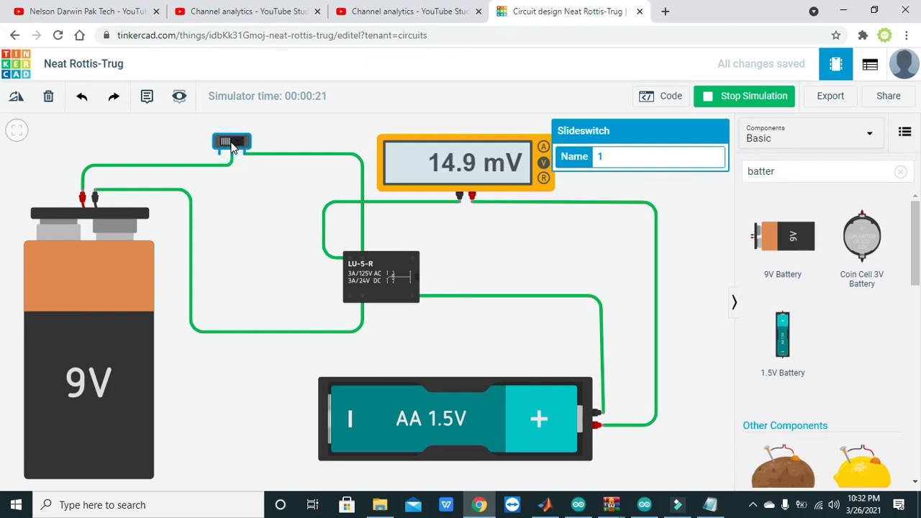
left_click(230, 144)
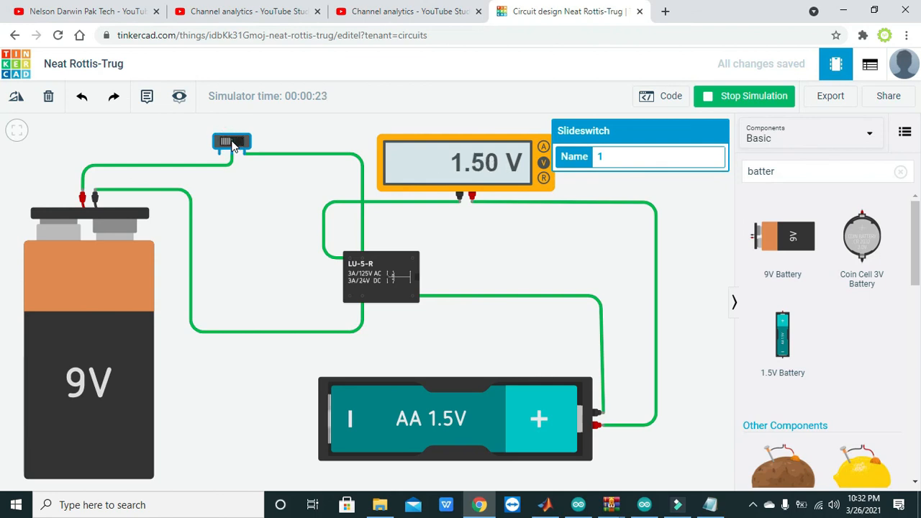
left_click(231, 143)
left_click(231, 143)
left_click(231, 142)
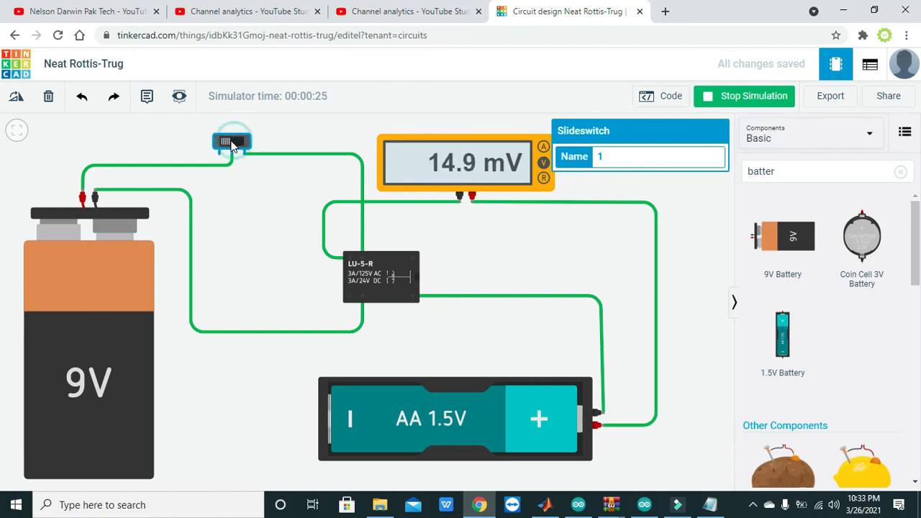
left_click(231, 142)
left_click(231, 143)
left_click(231, 143)
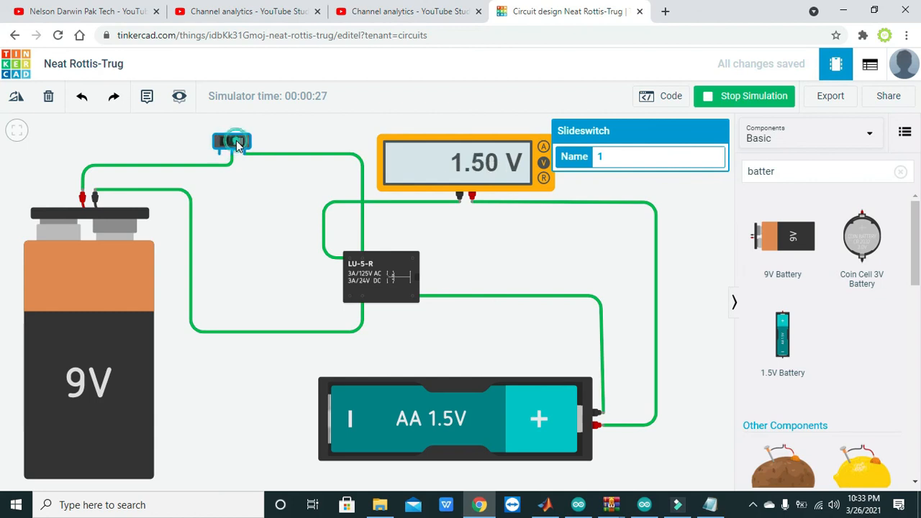
left_click(230, 143)
left_click(236, 141)
left_click(236, 141)
left_click(236, 142)
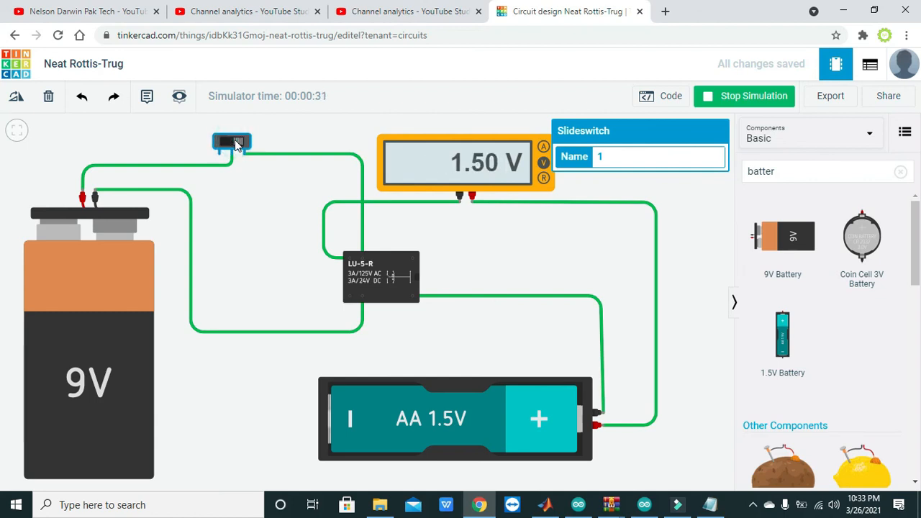